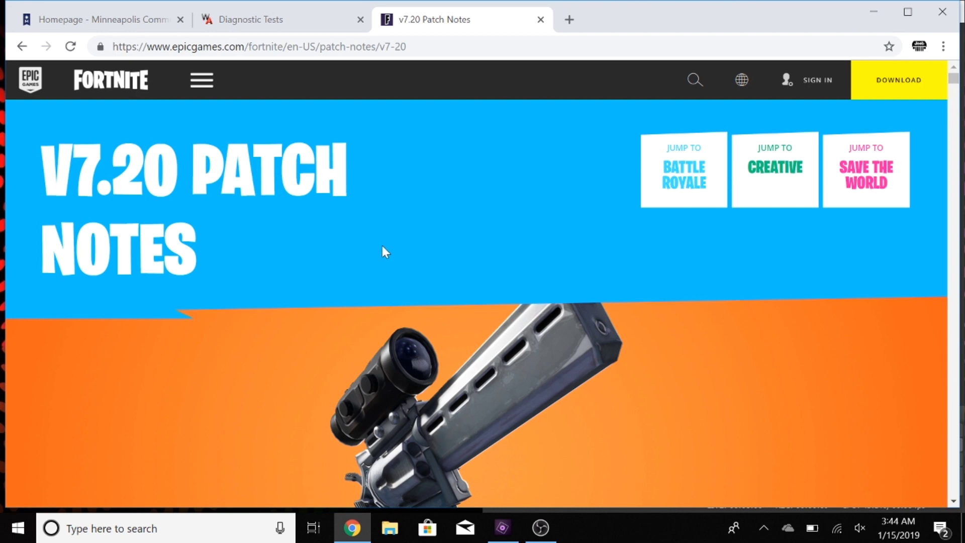
scroll(380, 244, down, 2)
scroll(380, 244, down, 2)
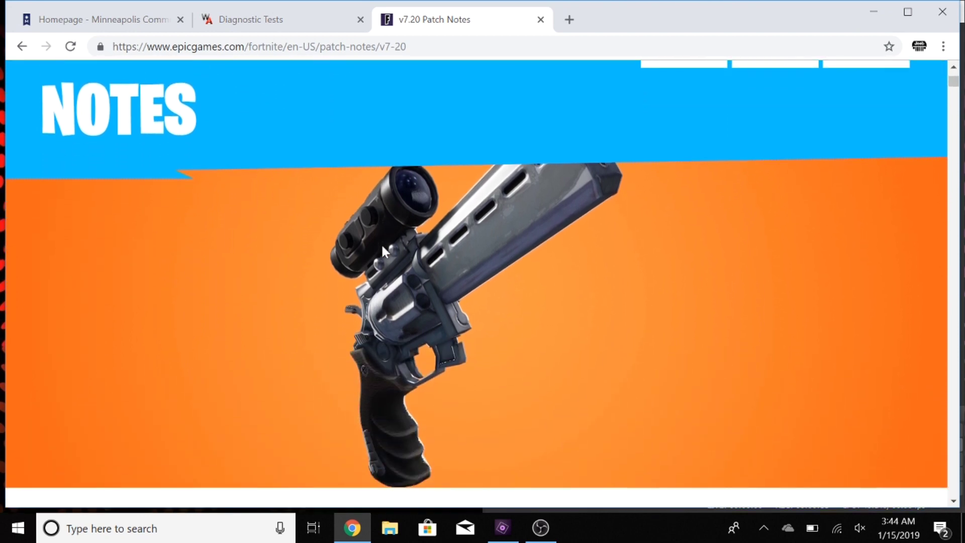
scroll(381, 243, down, 1)
scroll(383, 252, down, 3)
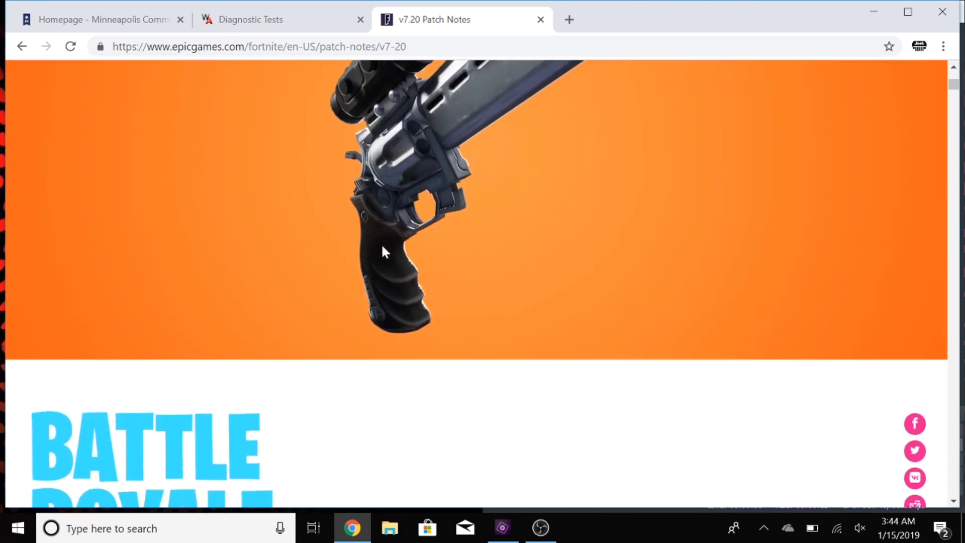
scroll(383, 253, down, 2)
scroll(382, 253, down, 3)
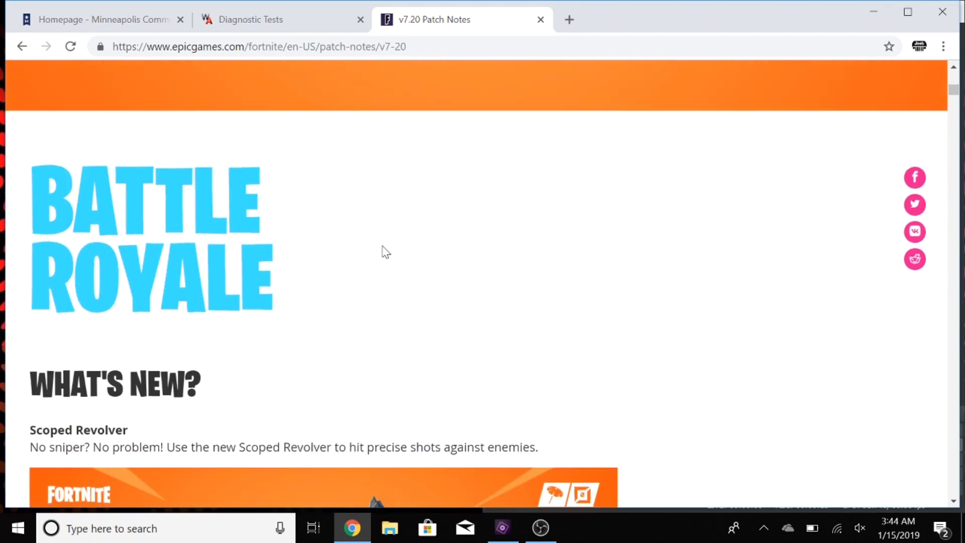
scroll(382, 253, down, 2)
scroll(383, 253, down, 2)
scroll(382, 246, down, 1)
scroll(381, 244, down, 1)
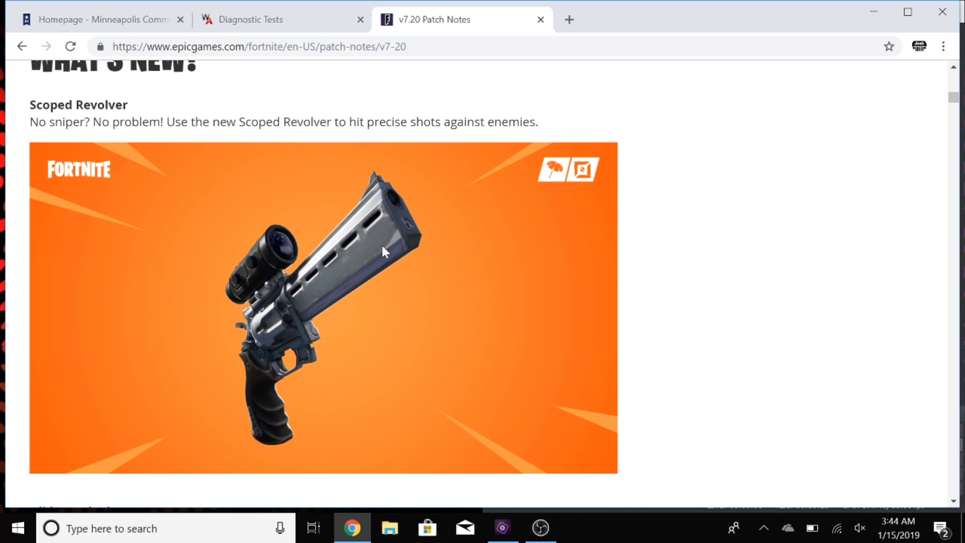
scroll(381, 243, down, 1)
scroll(382, 246, down, 1)
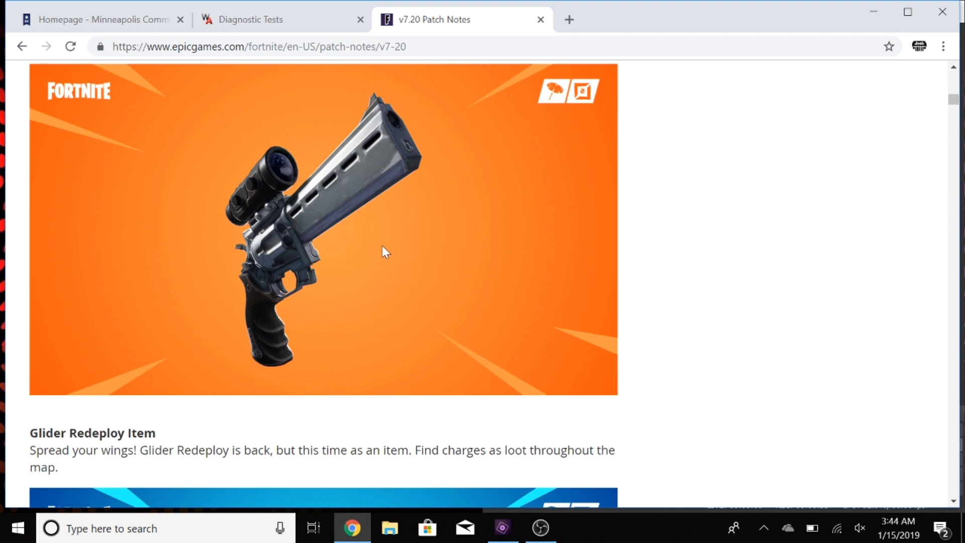
scroll(382, 245, down, 2)
scroll(382, 246, down, 1)
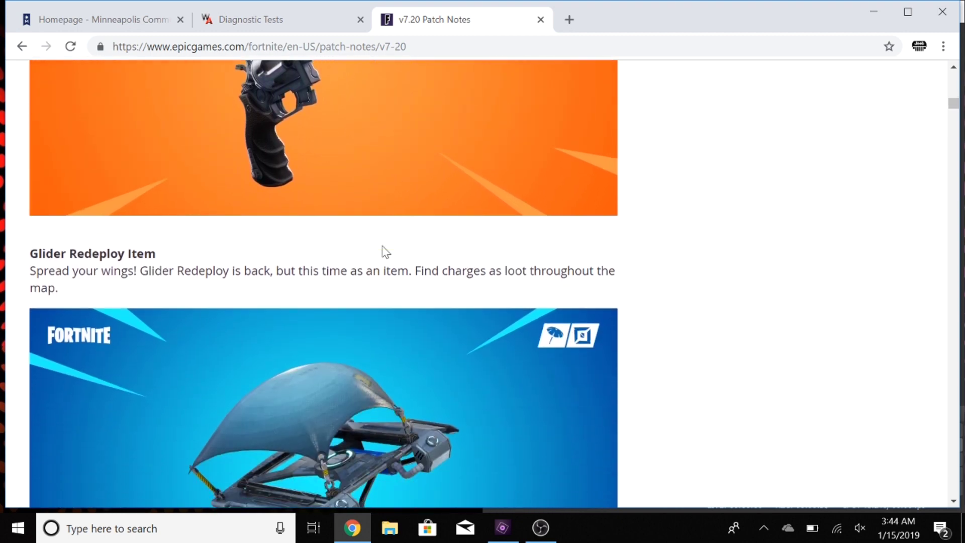
scroll(382, 251, down, 1)
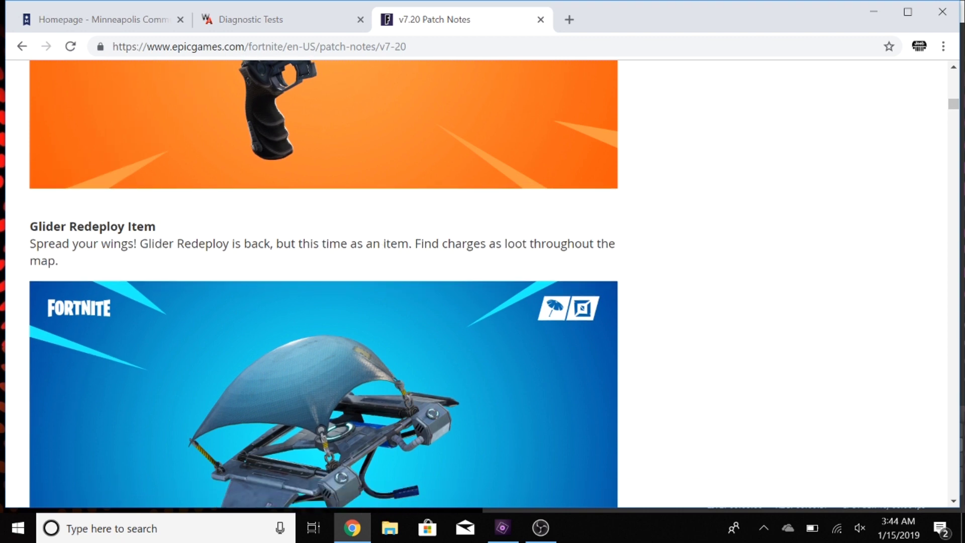
scroll(380, 243, down, 1)
scroll(381, 244, down, 1)
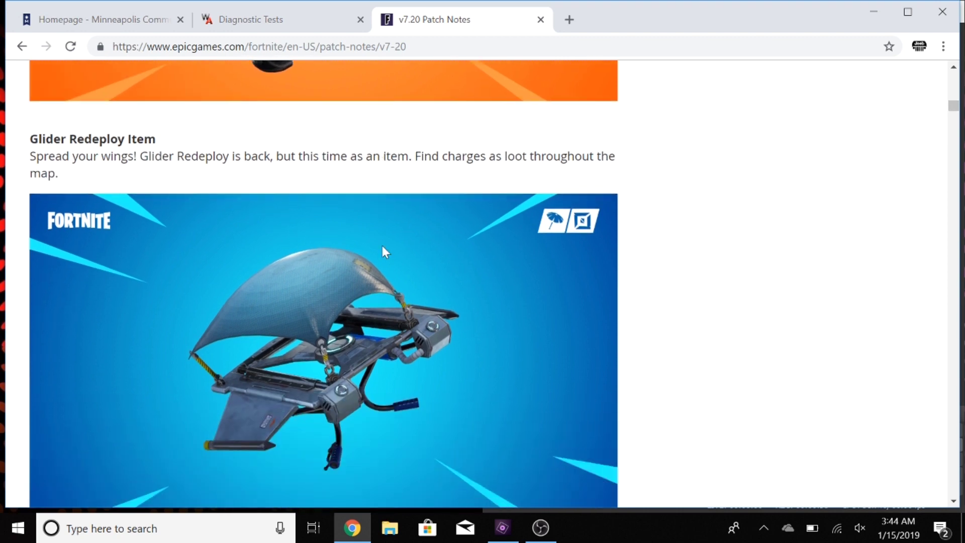
scroll(383, 251, down, 2)
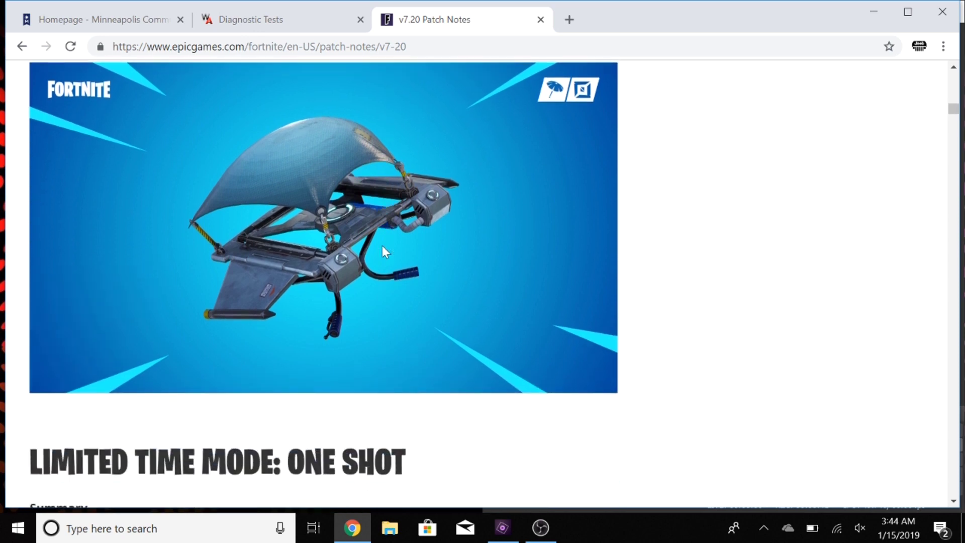
scroll(382, 251, down, 2)
scroll(382, 251, down, 2)
scroll(381, 251, down, 2)
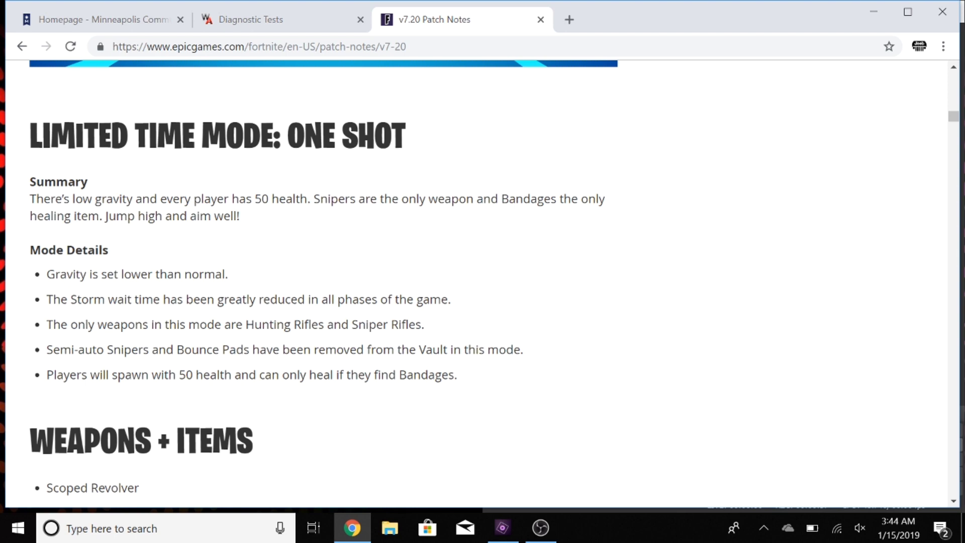
scroll(482, 301, down, 1)
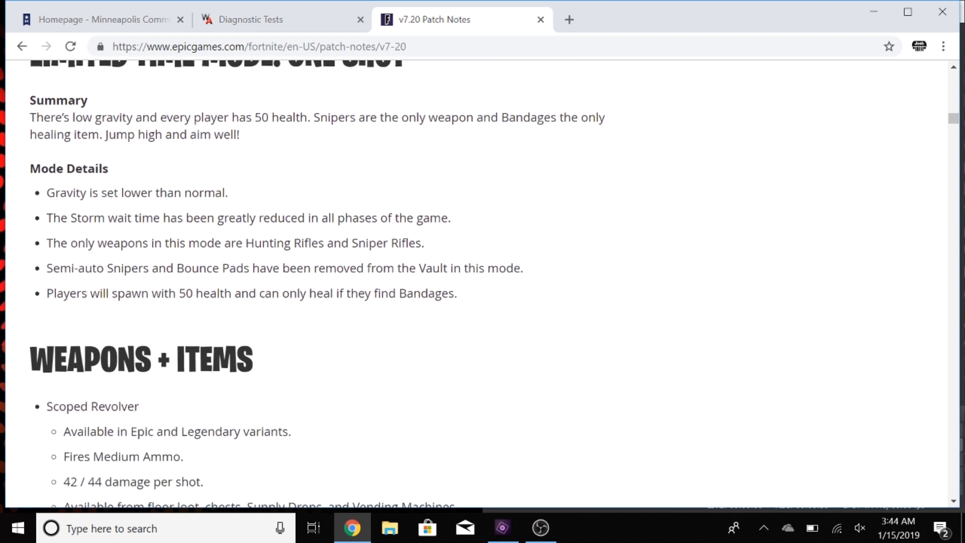
drag(405, 292, 520, 286)
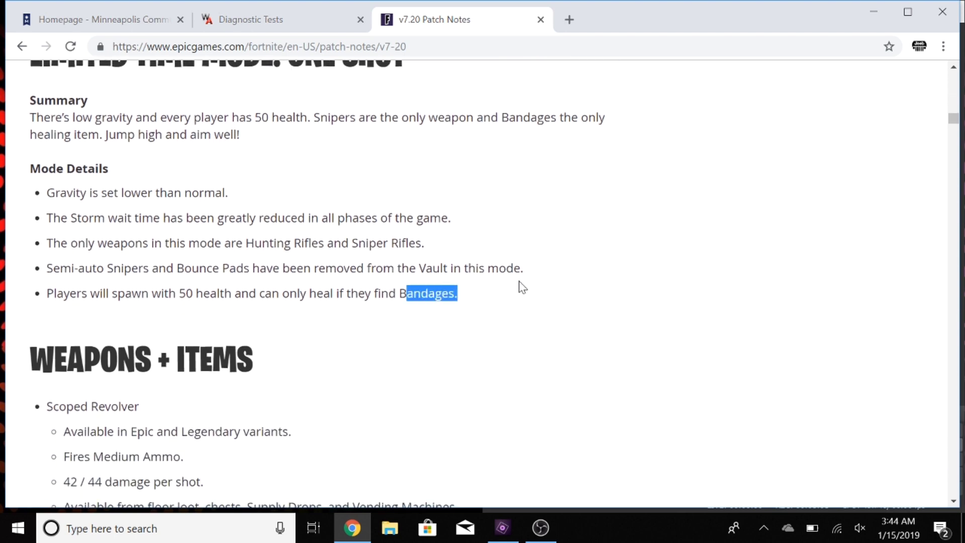
scroll(521, 286, down, 1)
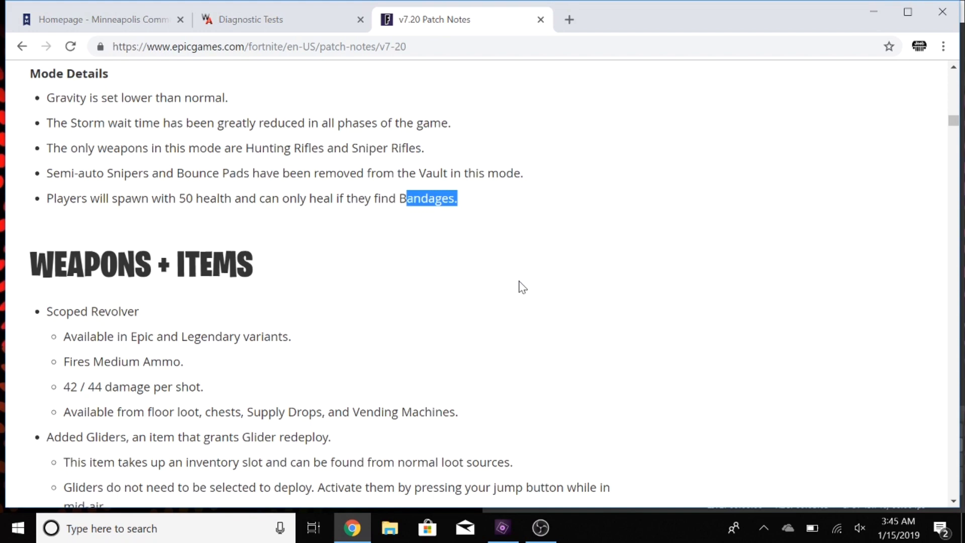
Highlight part of the 50 health One Shot bullet while reaching Weapons + Items
drag(152, 197, 203, 198)
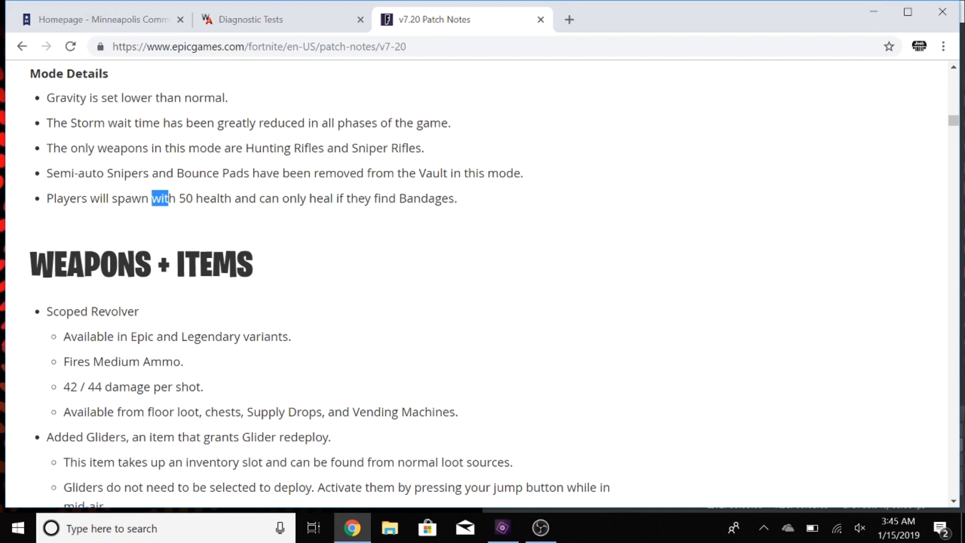
scroll(309, 350, down, 1)
Deselect the highlighted text, then read down to the sniper trajectory changes
click(311, 337)
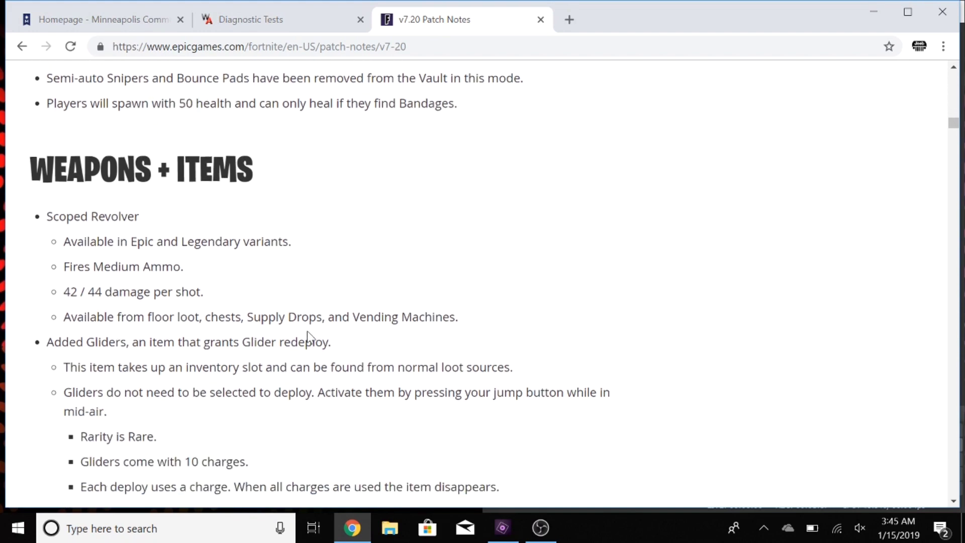
scroll(231, 282, down, 1)
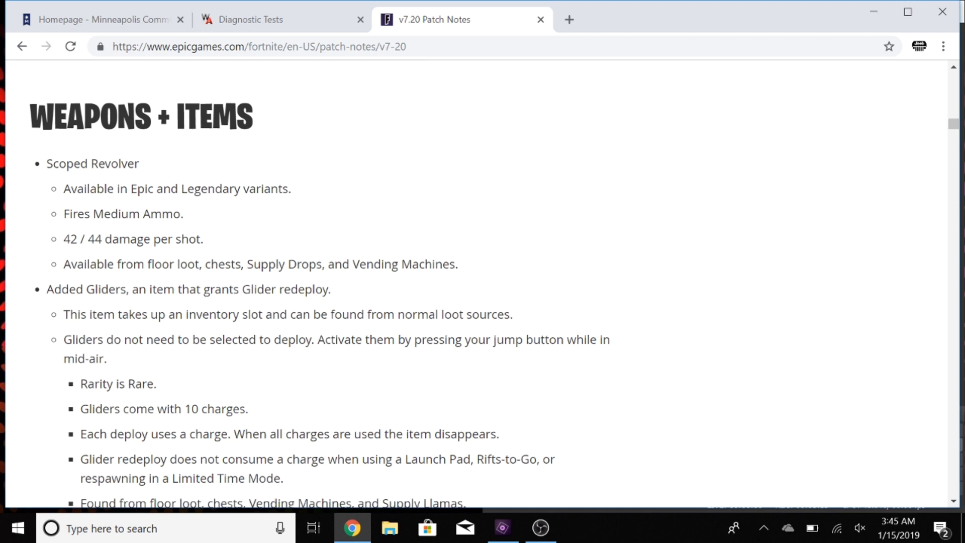
scroll(231, 282, down, 1)
scroll(231, 282, down, 1)
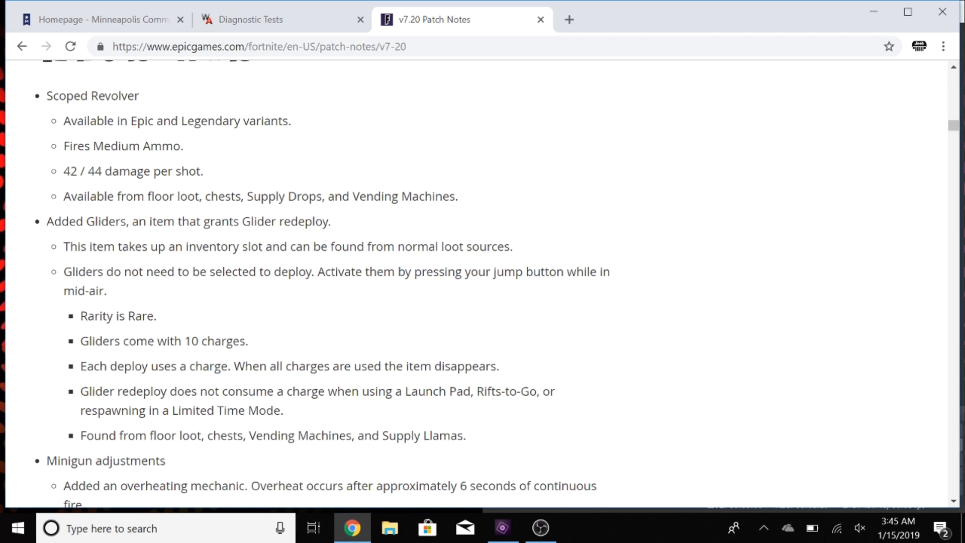
scroll(232, 282, down, 1)
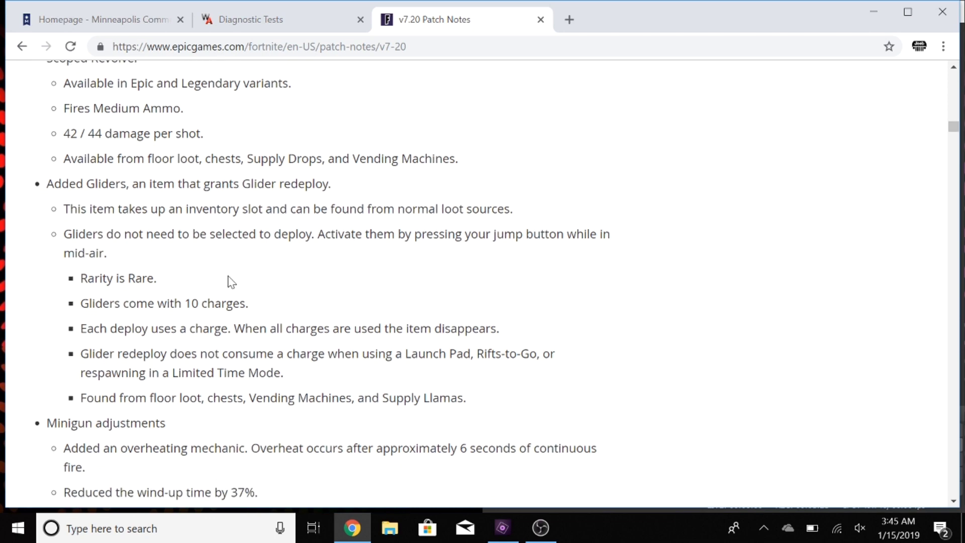
scroll(231, 282, down, 1)
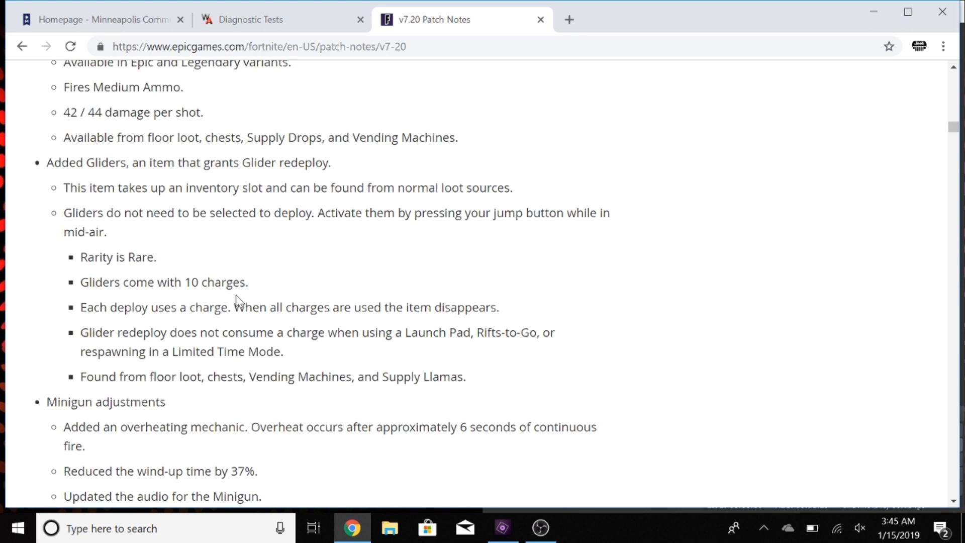
scroll(236, 298, down, 1)
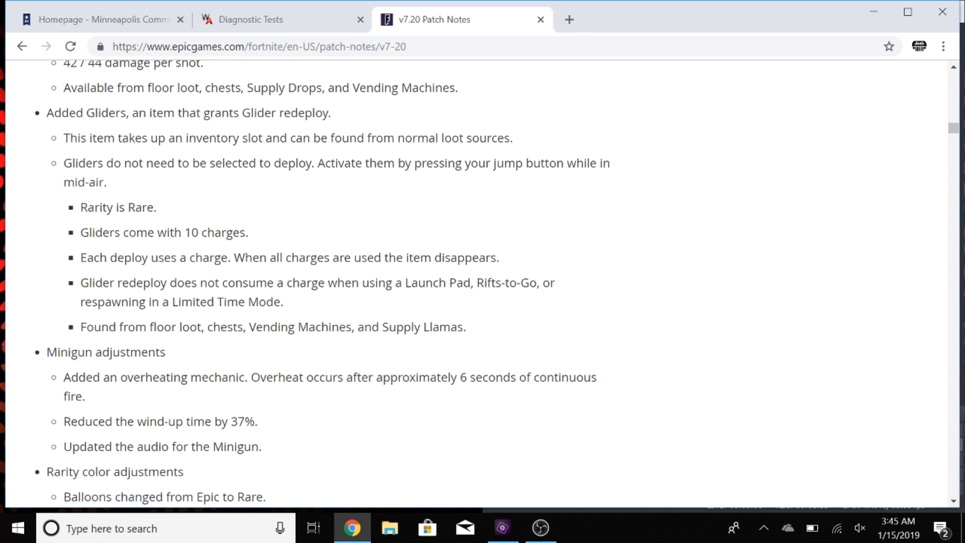
scroll(367, 292, down, 1)
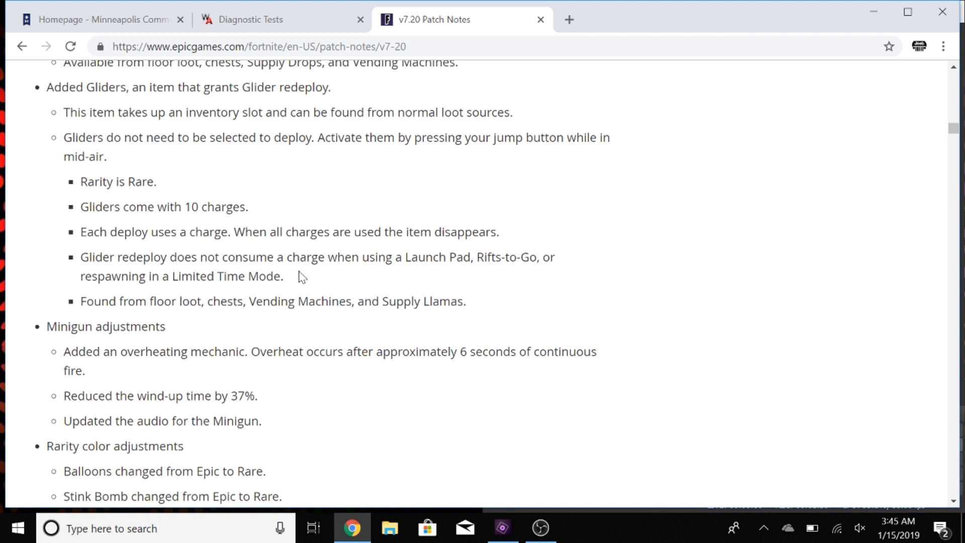
scroll(300, 277, down, 1)
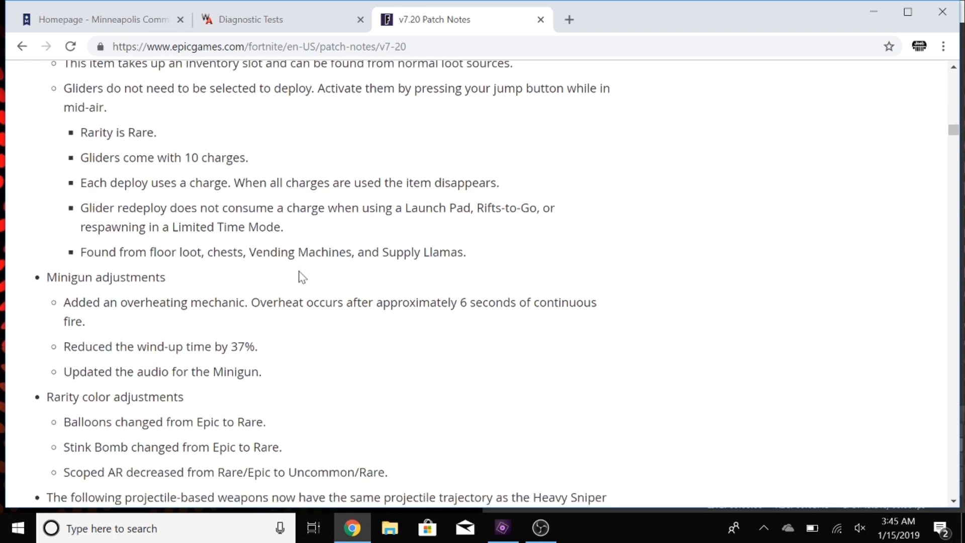
scroll(300, 277, down, 1)
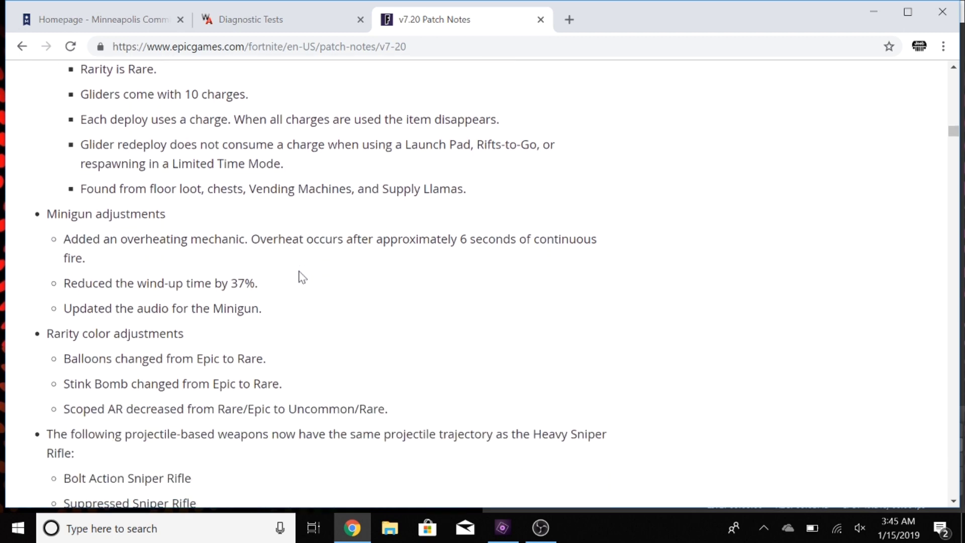
scroll(300, 277, up, 2)
scroll(301, 277, up, 2)
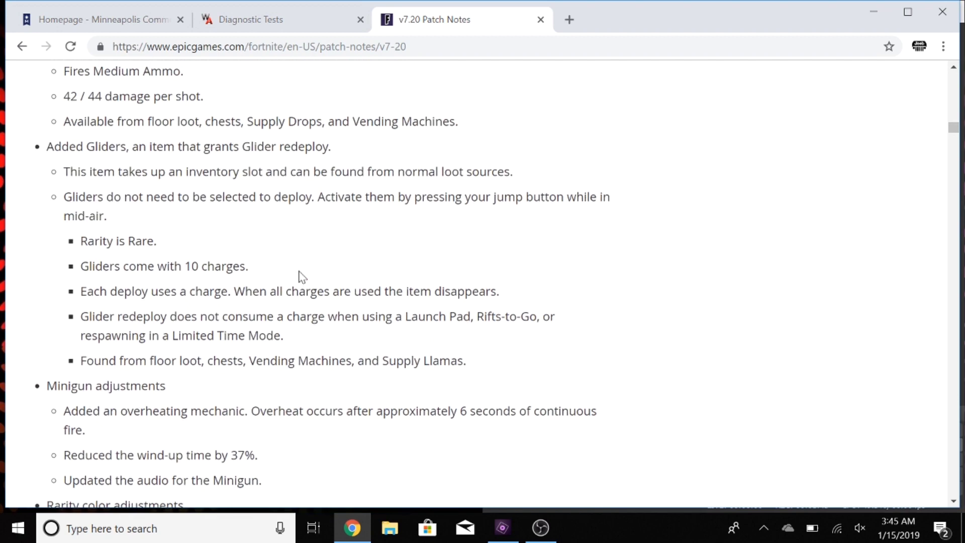
scroll(300, 277, up, 1)
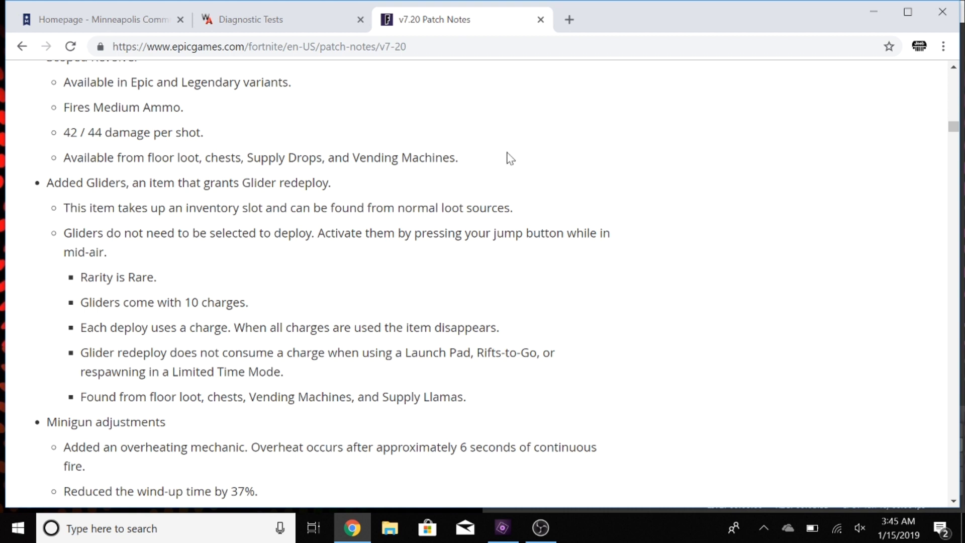
scroll(509, 158, down, 2)
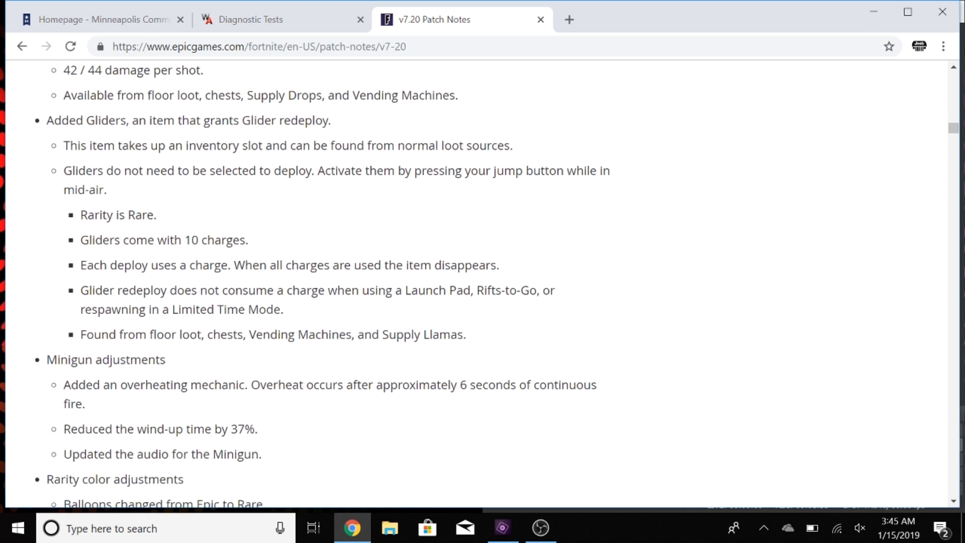
scroll(538, 356, down, 2)
scroll(539, 356, down, 1)
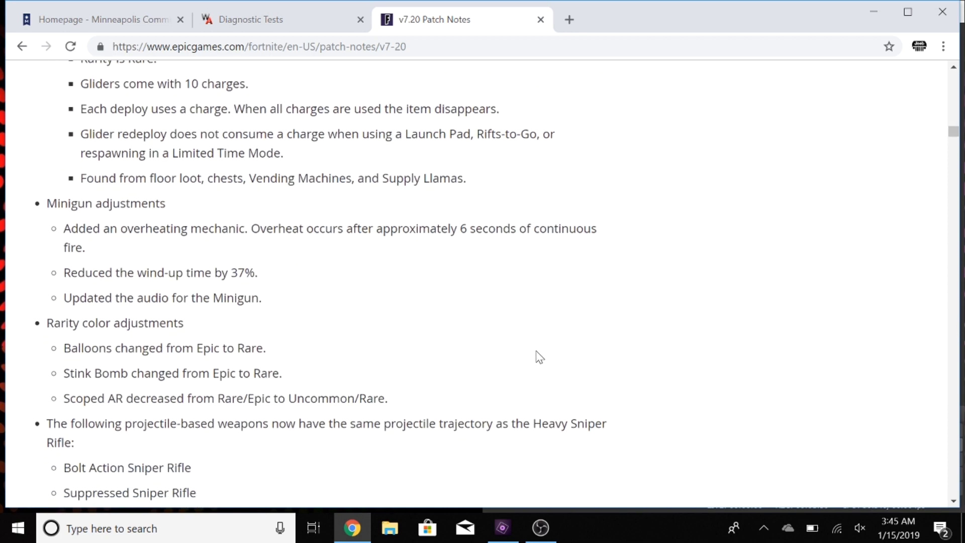
scroll(538, 356, down, 1)
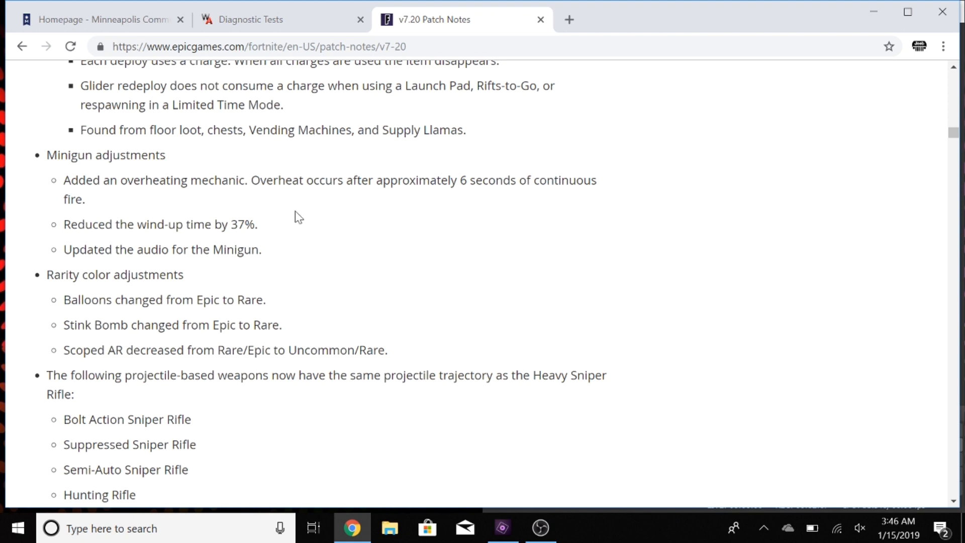
scroll(230, 267, down, 1)
scroll(231, 257, up, 1)
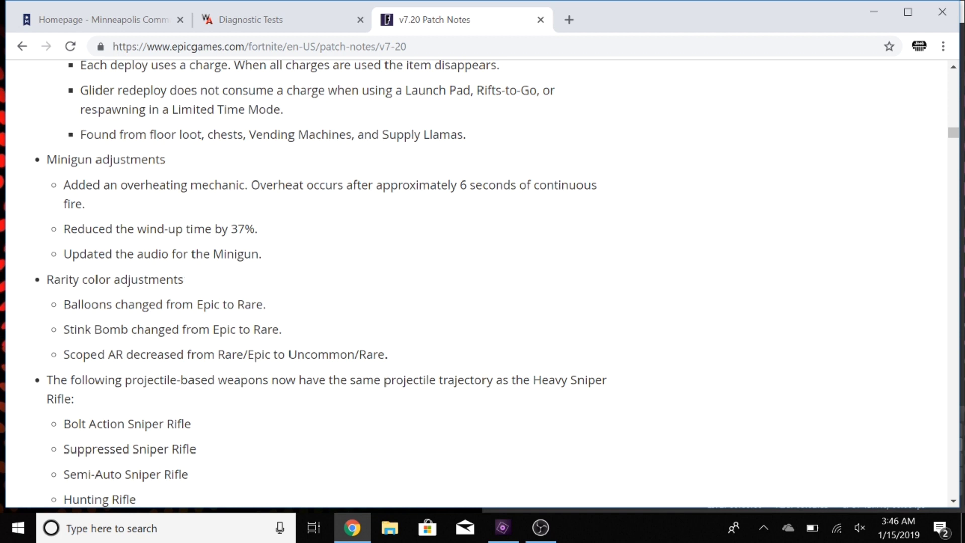
scroll(225, 282, down, 2)
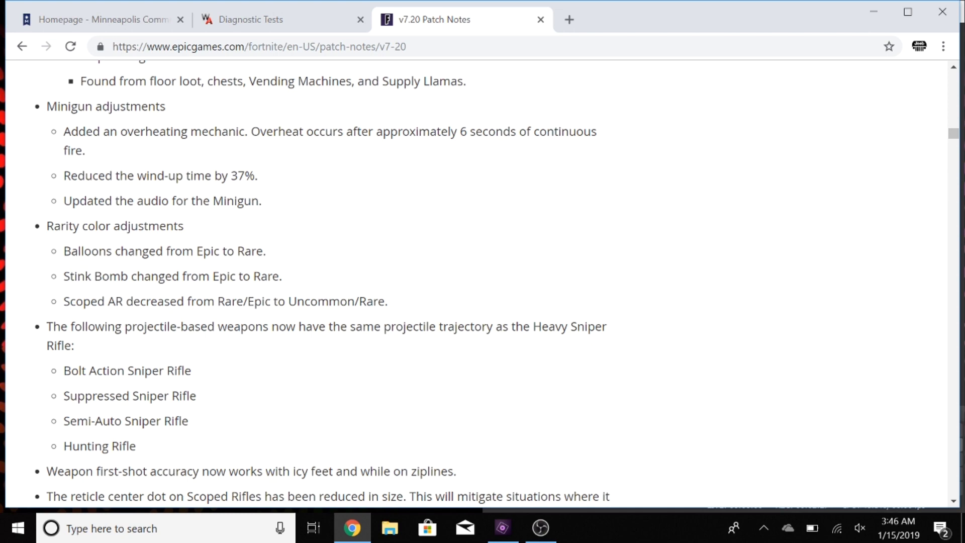
scroll(259, 309, down, 1)
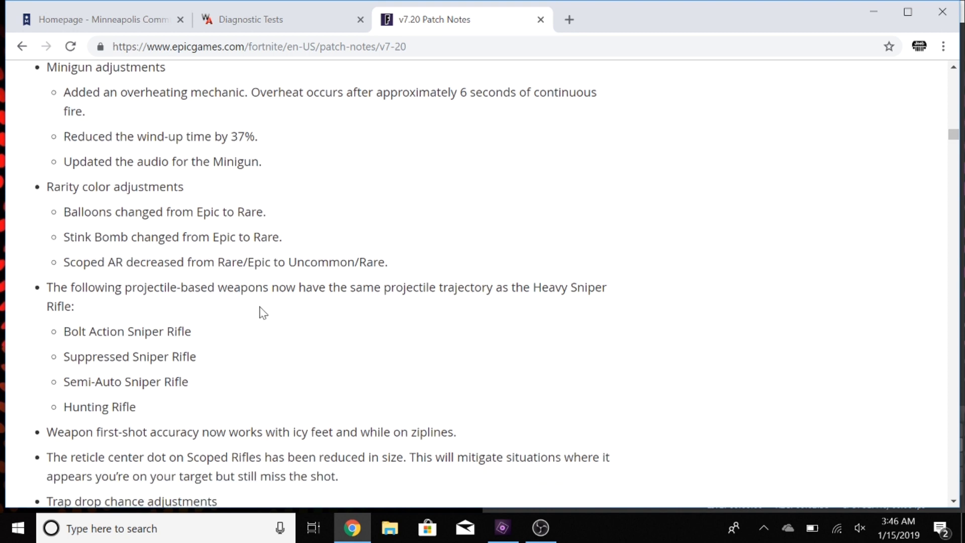
scroll(259, 309, down, 1)
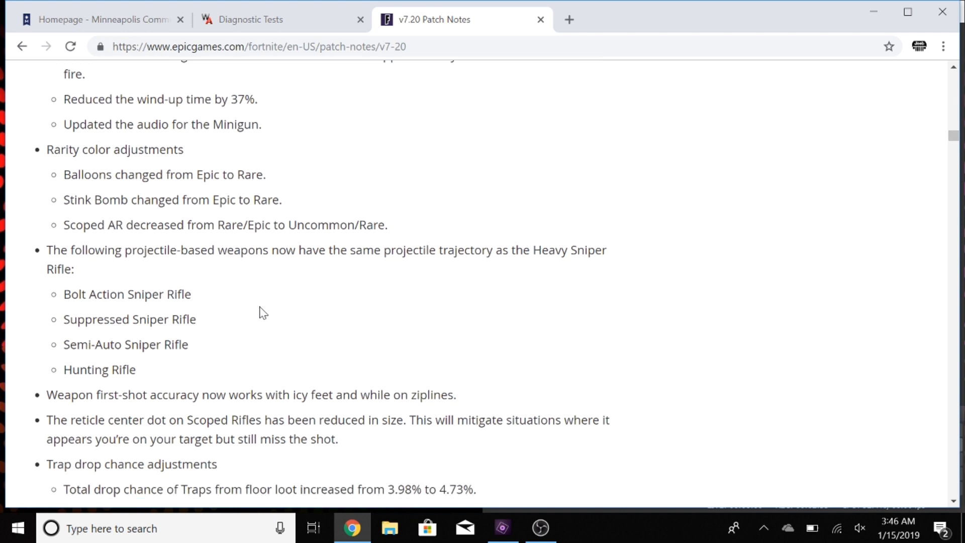
scroll(260, 309, down, 1)
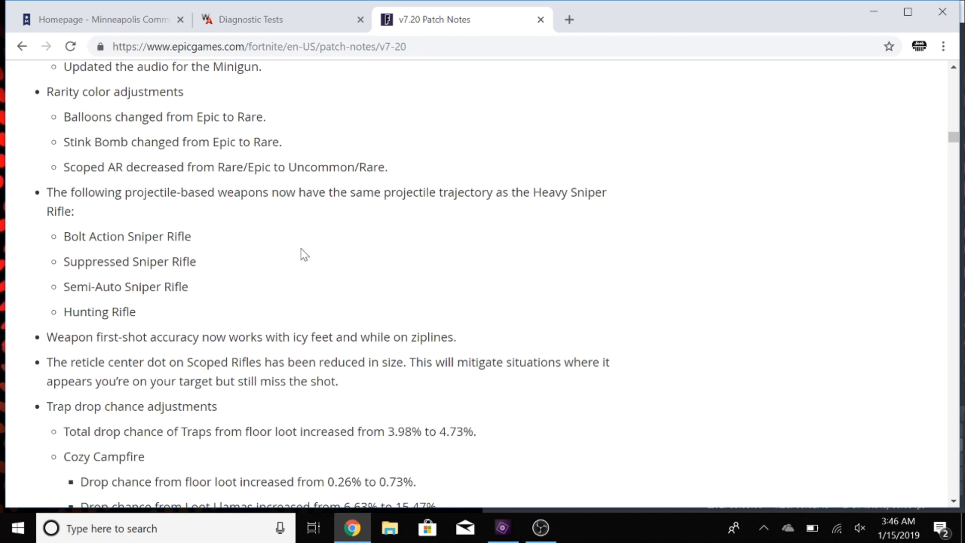
scroll(300, 250, down, 1)
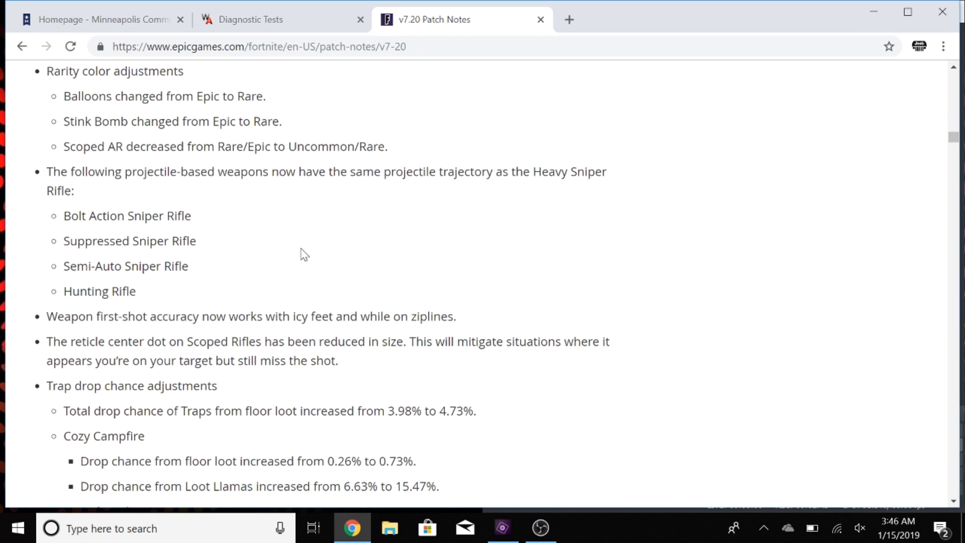
scroll(300, 251, down, 2)
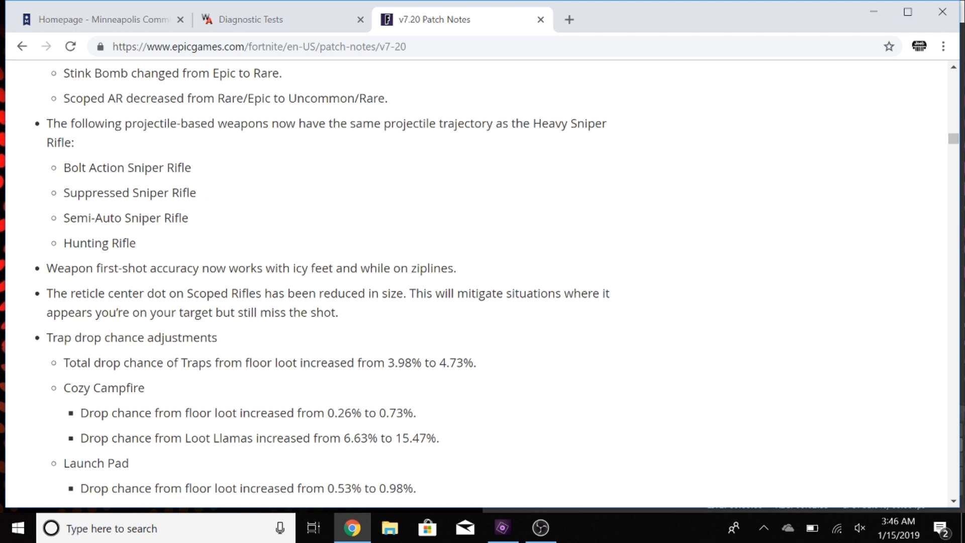
scroll(210, 208, down, 1)
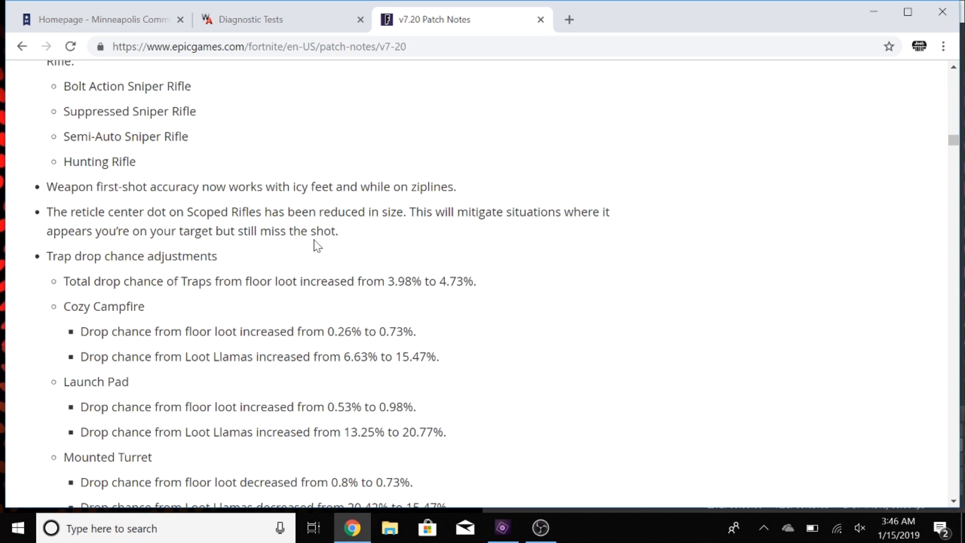
scroll(317, 245, down, 1)
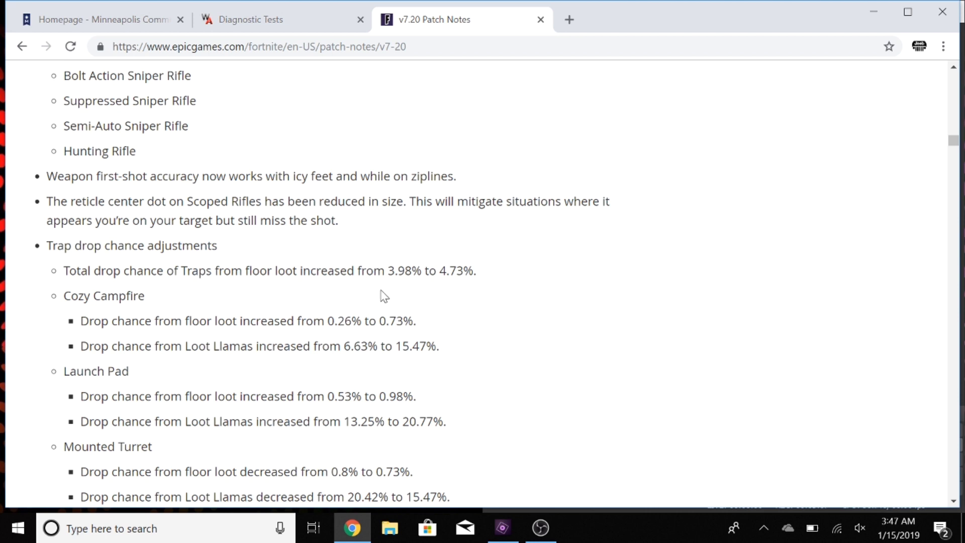
scroll(317, 249, down, 1)
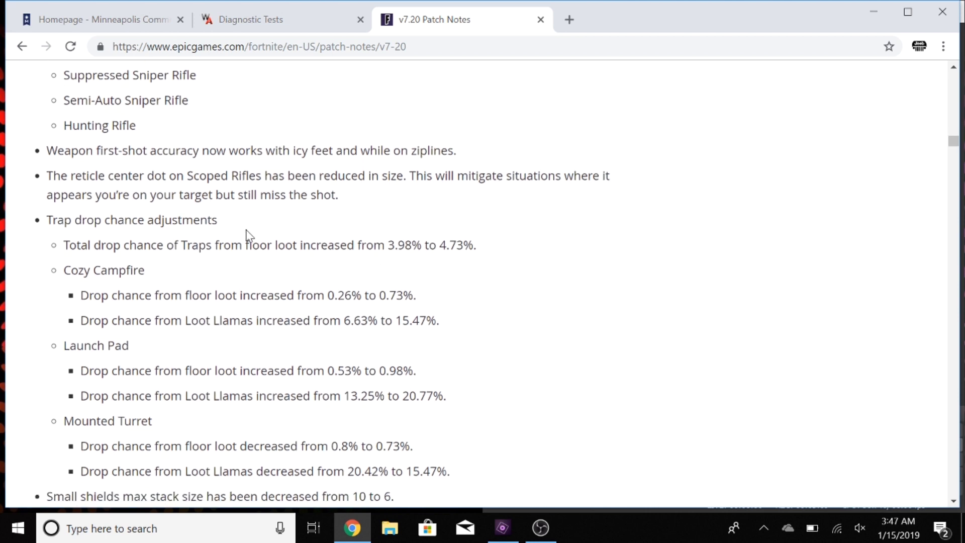
scroll(249, 234, down, 1)
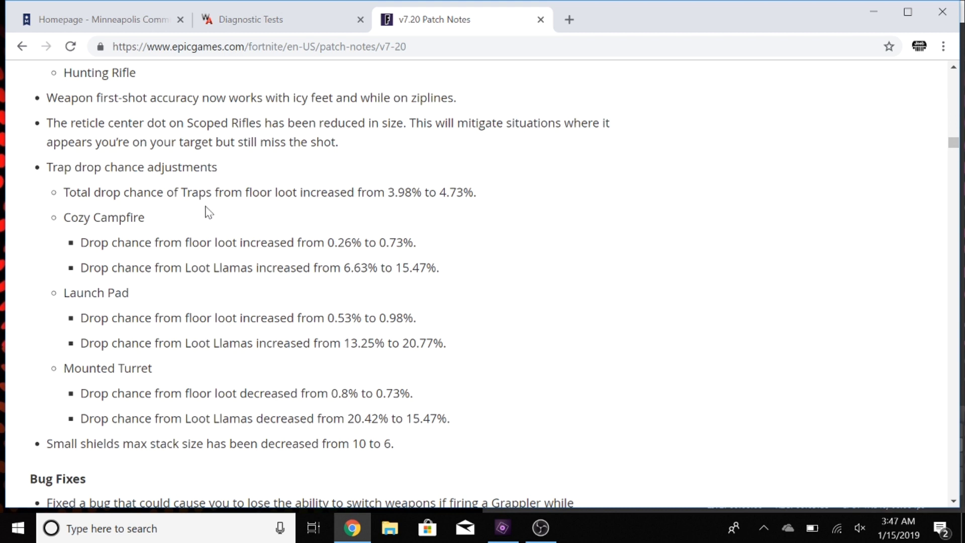
scroll(209, 213, down, 1)
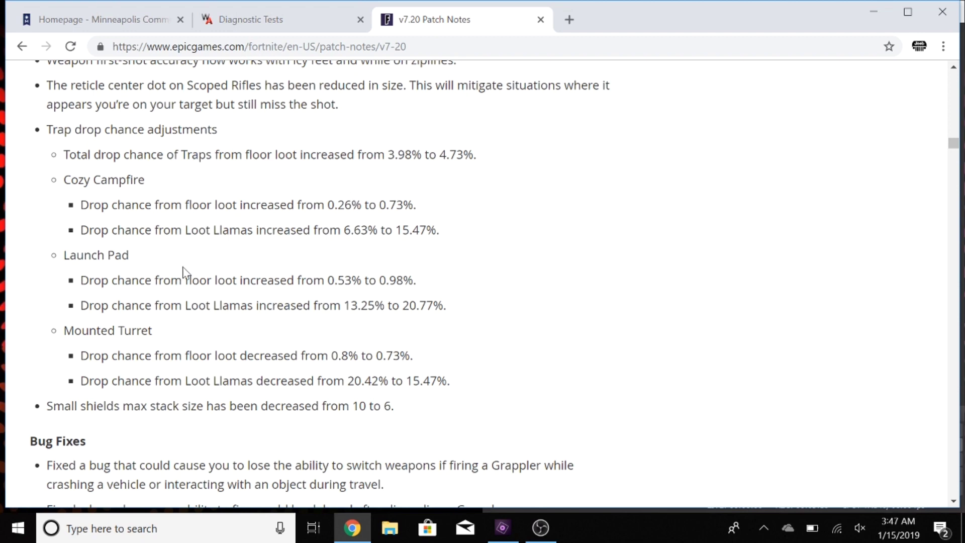
scroll(180, 270, down, 1)
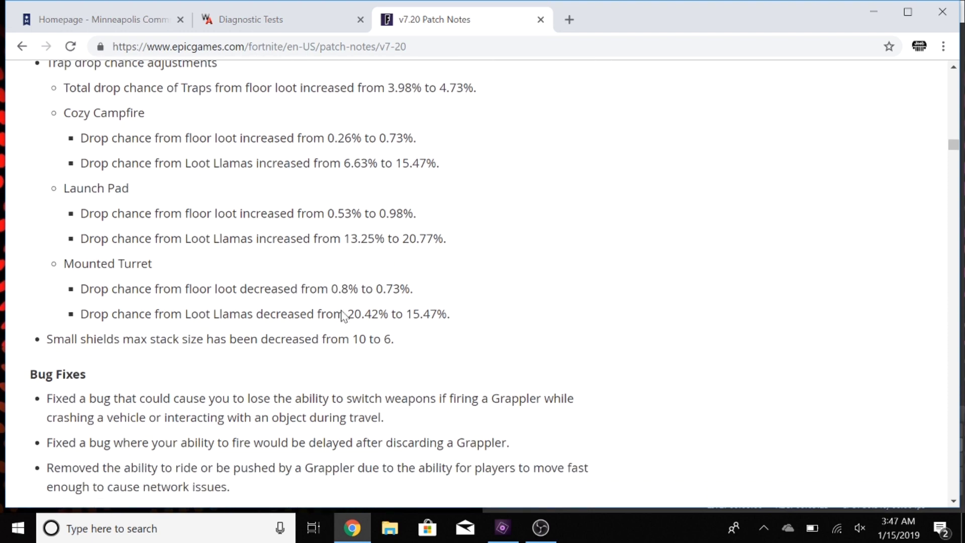
scroll(343, 317, down, 1)
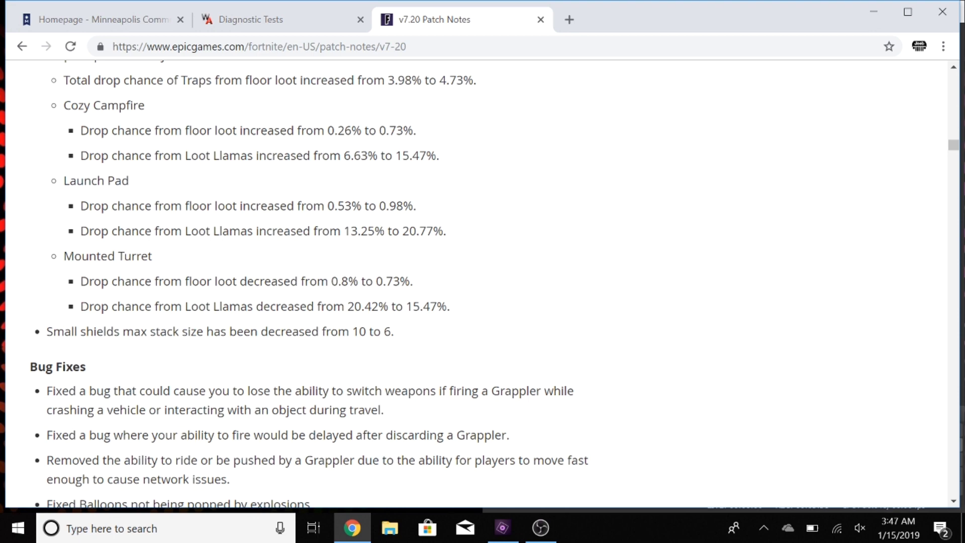
scroll(320, 286, down, 3)
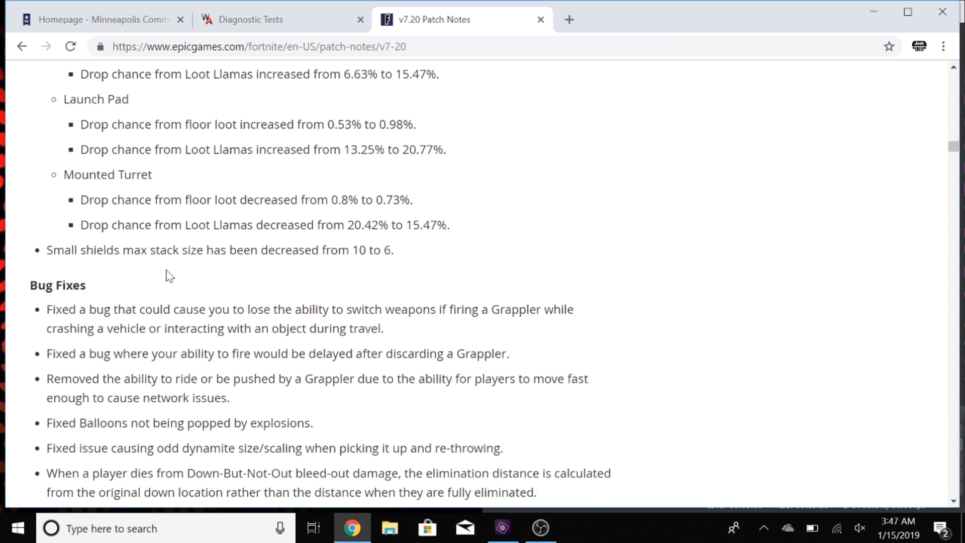
Highlight the Small shields stack size note on the way to the GAMEPLAY section
drag(47, 251, 411, 261)
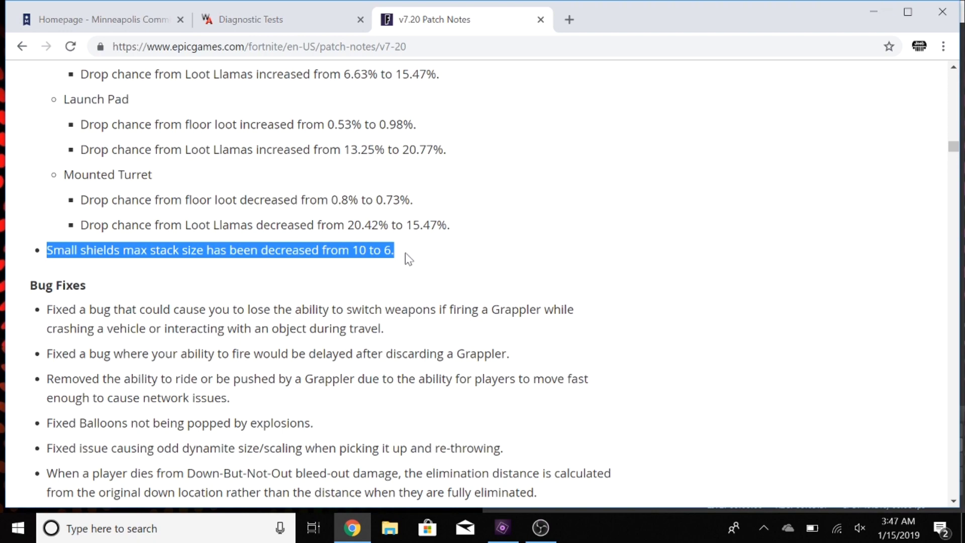
scroll(405, 252, down, 2)
scroll(405, 252, down, 4)
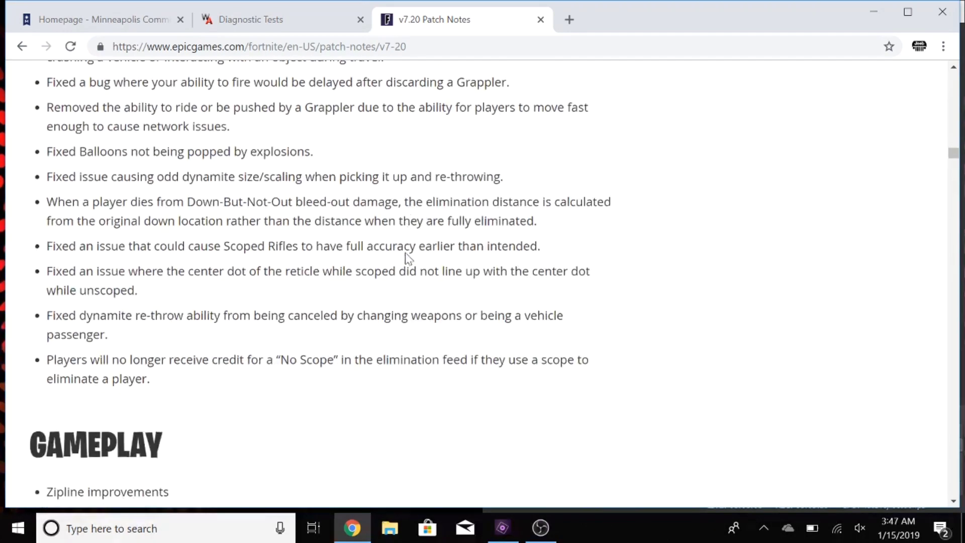
scroll(405, 253, down, 4)
scroll(405, 253, down, 2)
scroll(405, 253, down, 2)
scroll(405, 253, down, 2)
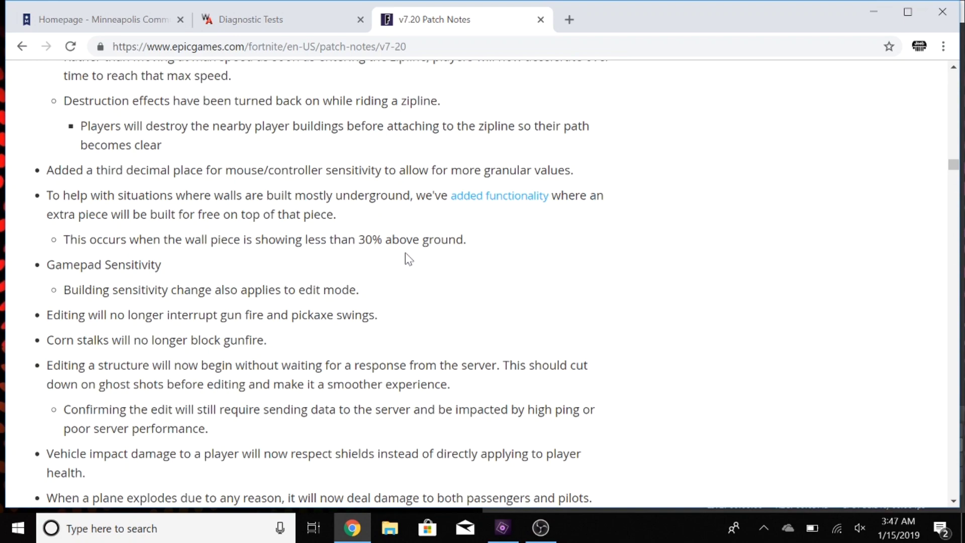
scroll(405, 253, down, 1)
scroll(405, 253, up, 2)
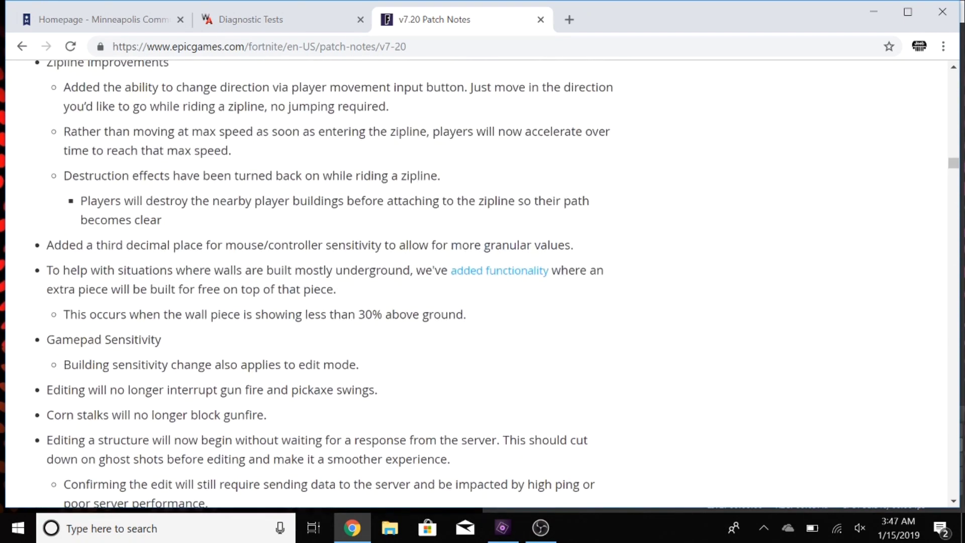
scroll(405, 252, down, 3)
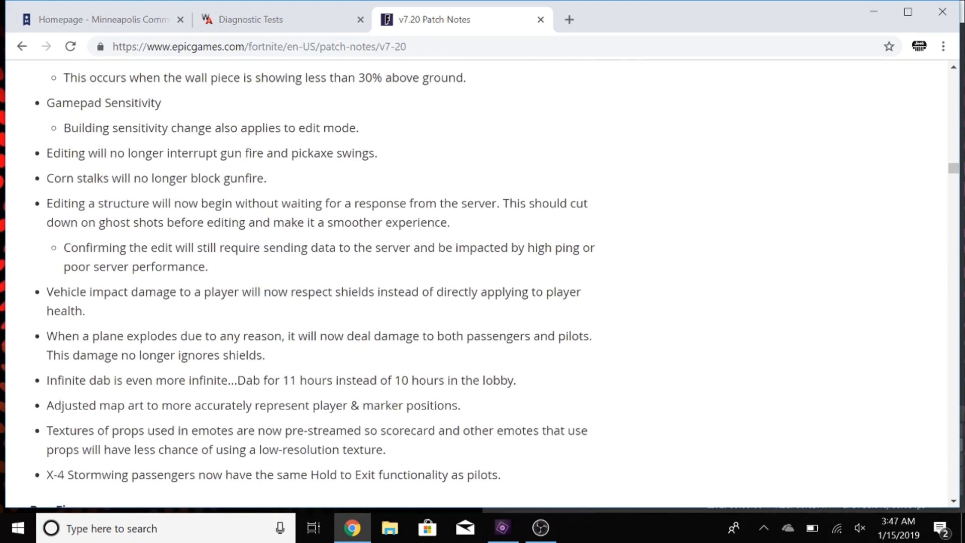
scroll(405, 253, up, 1)
scroll(405, 253, up, 1)
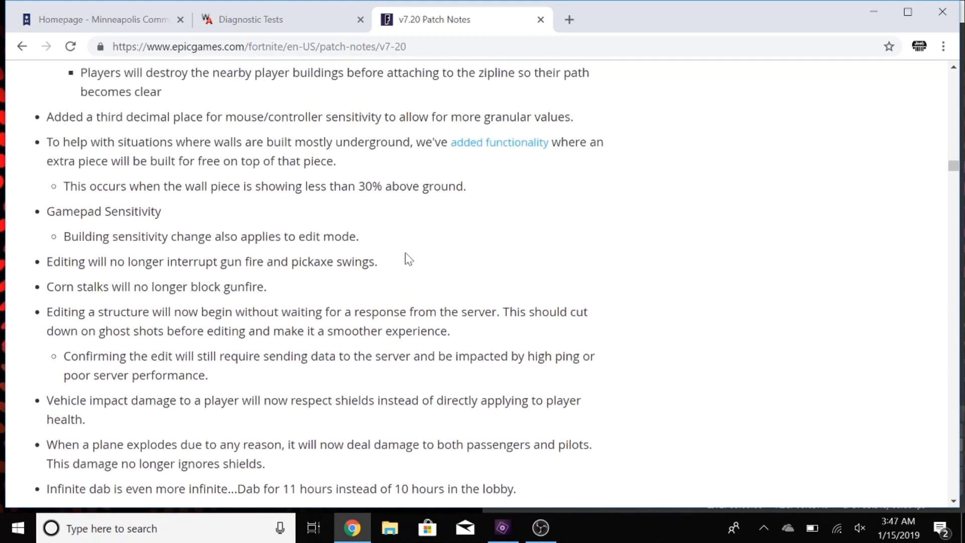
scroll(405, 252, up, 1)
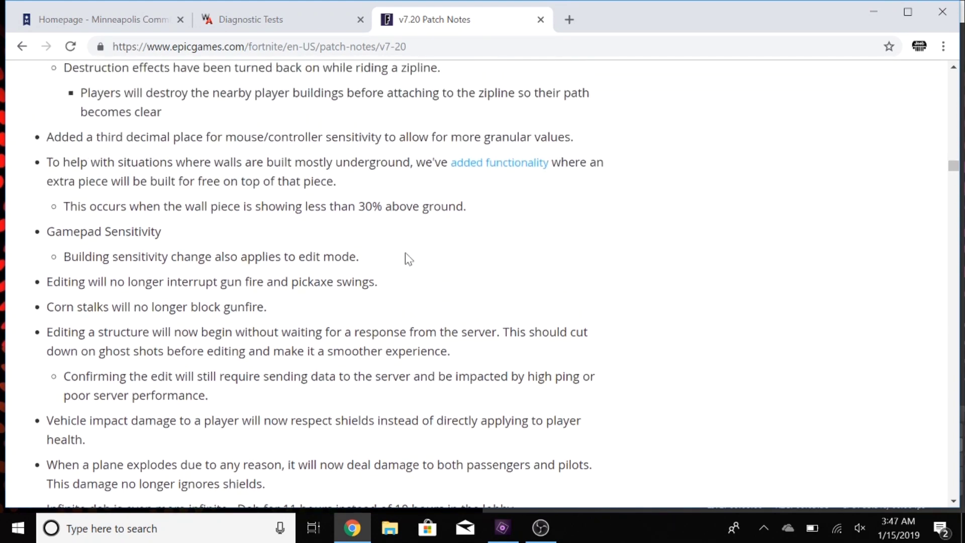
scroll(405, 253, up, 1)
scroll(404, 253, up, 1)
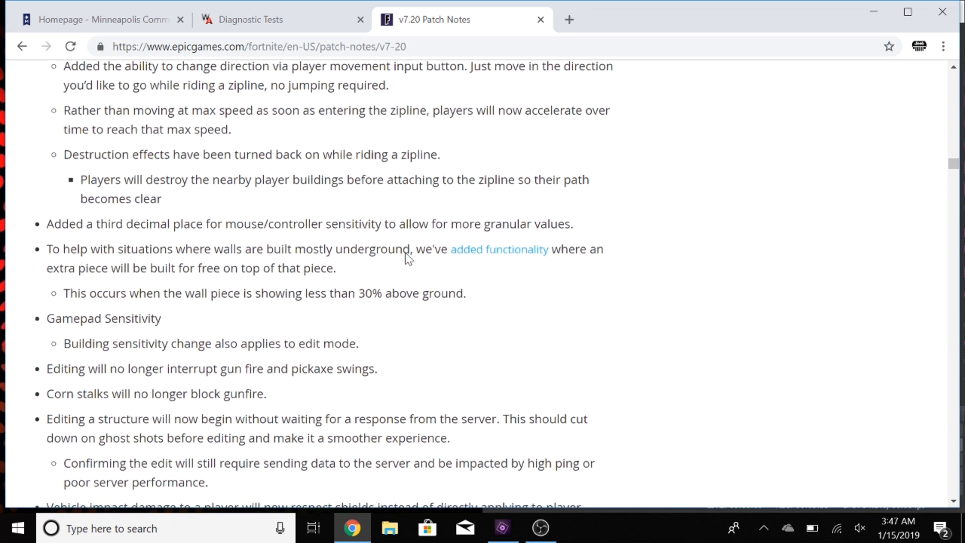
scroll(405, 256, up, 1)
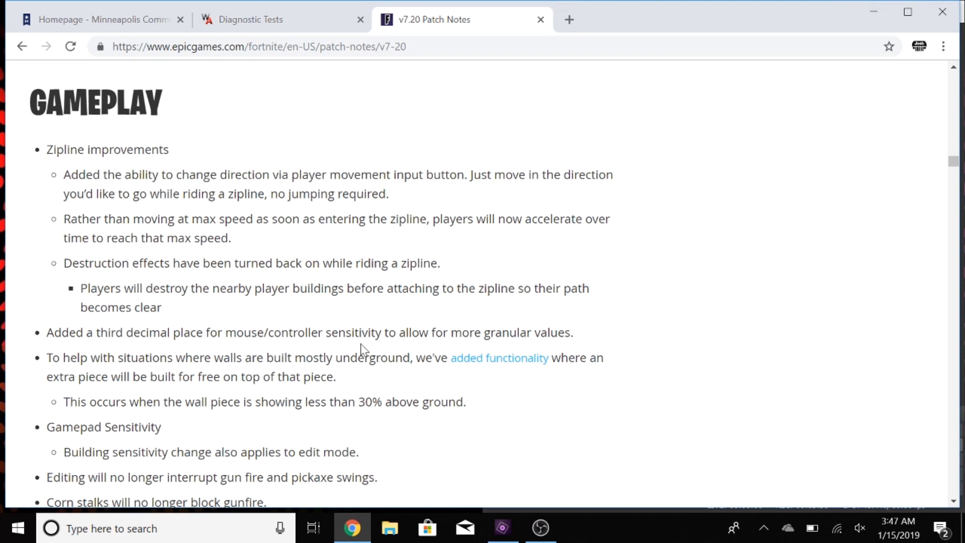
scroll(367, 351, down, 1)
scroll(367, 351, down, 1)
scroll(294, 355, down, 1)
scroll(294, 355, down, 1)
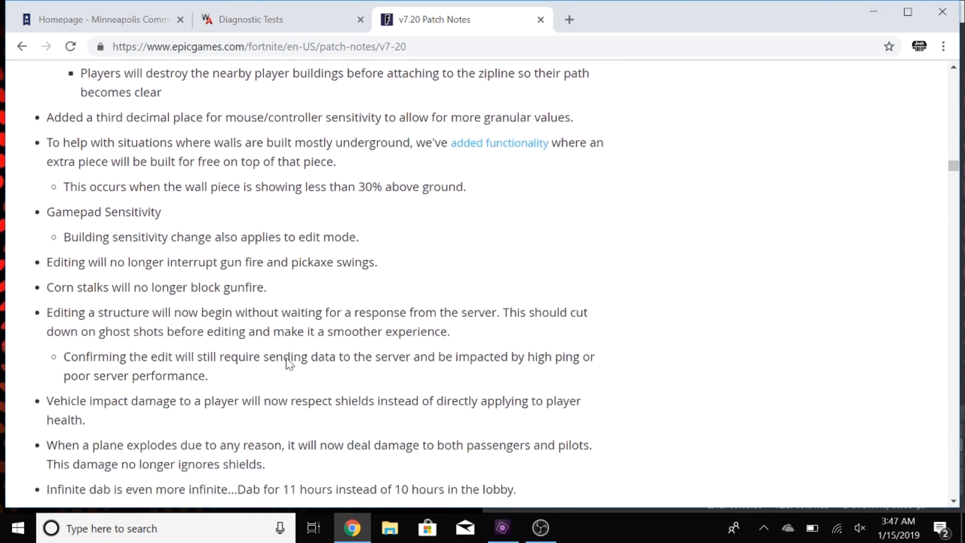
scroll(294, 354, down, 1)
scroll(294, 354, down, 1)
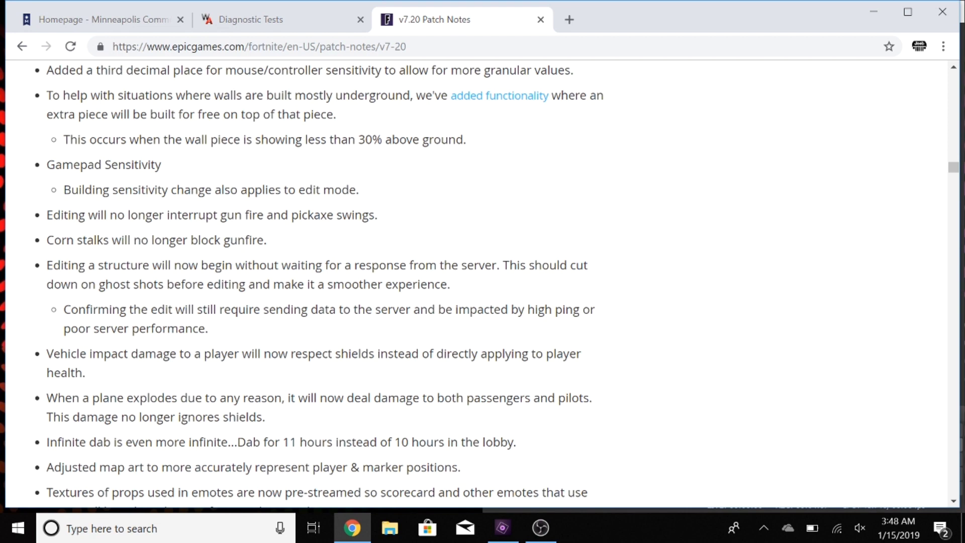
scroll(294, 355, down, 1)
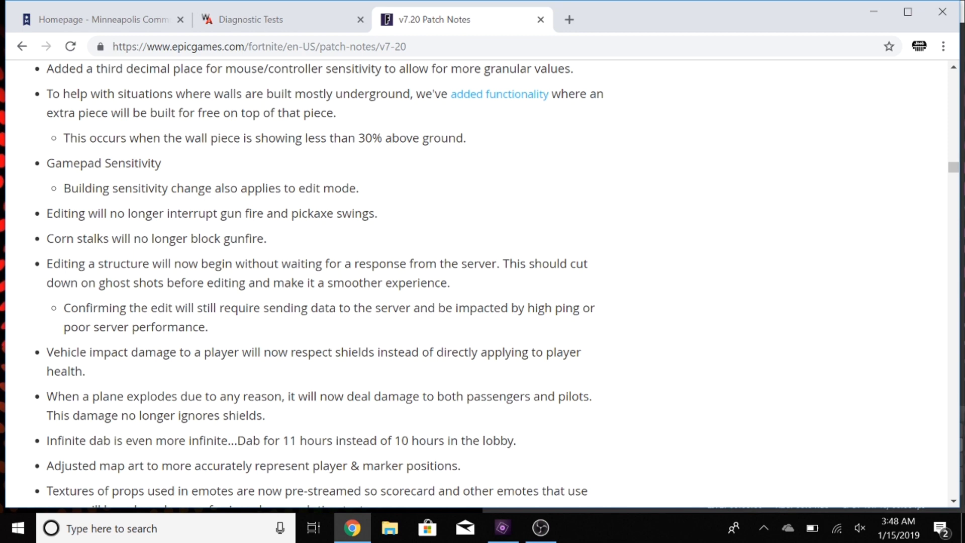
scroll(294, 354, down, 1)
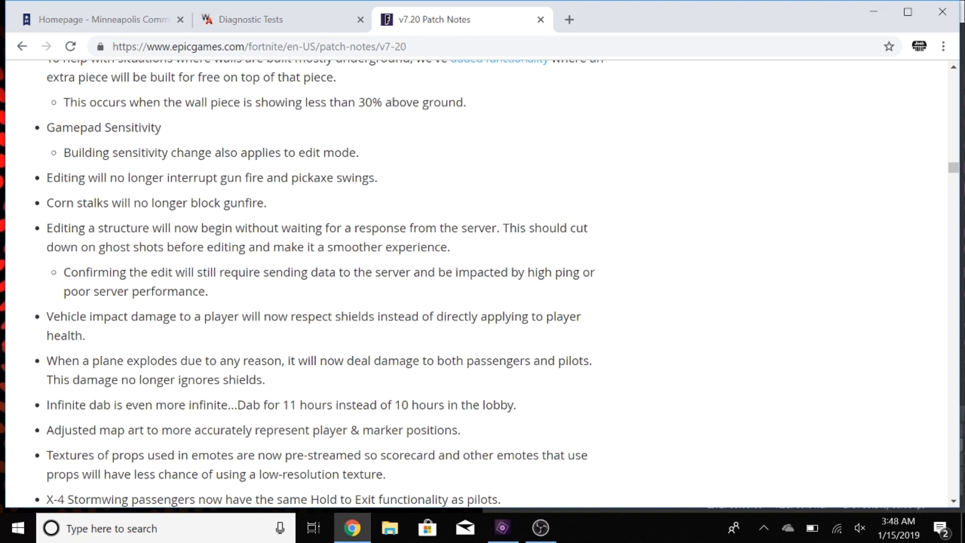
scroll(407, 405, down, 1)
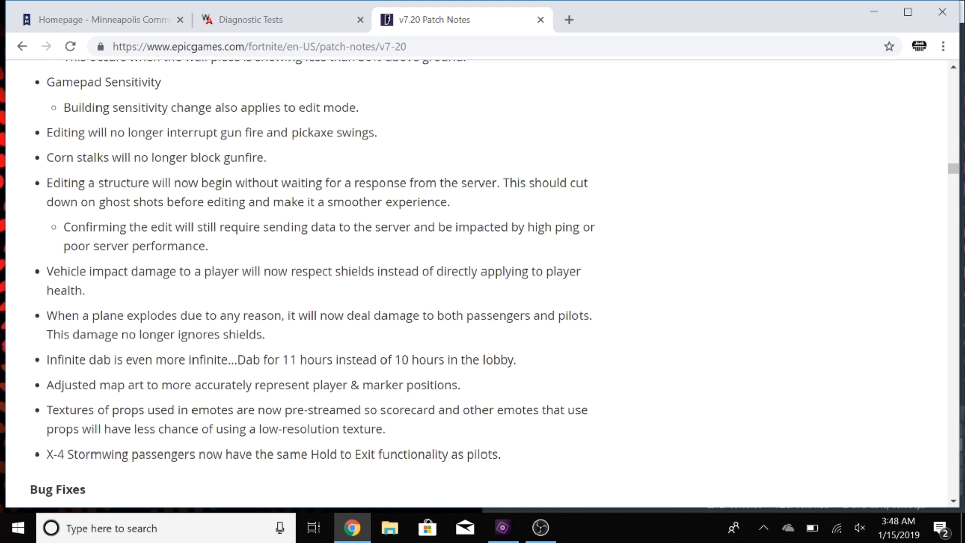
scroll(262, 360, down, 2)
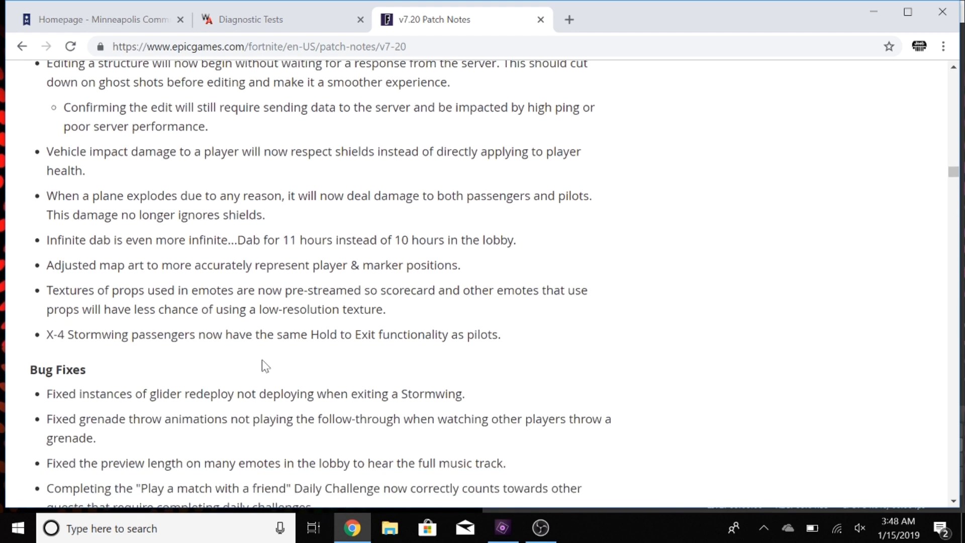
scroll(261, 360, down, 2)
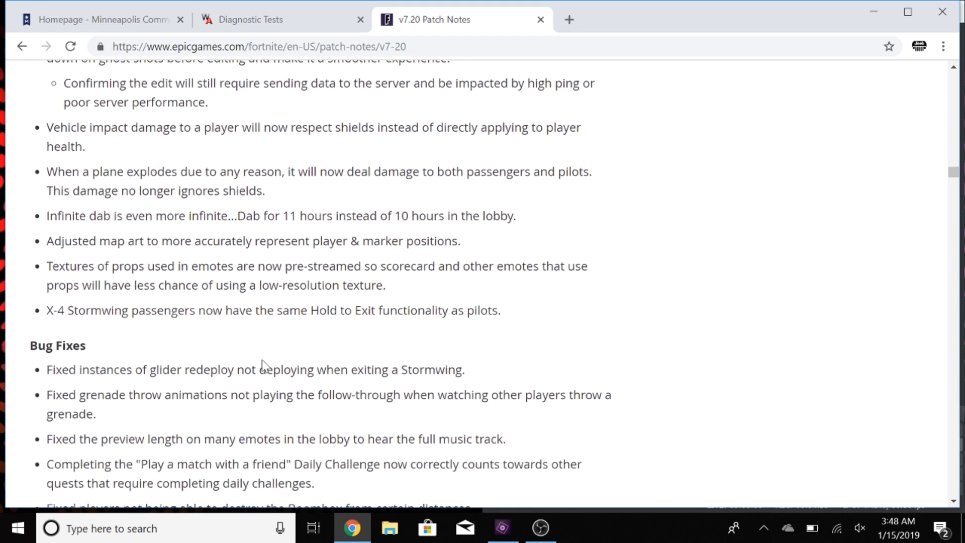
scroll(261, 360, down, 1)
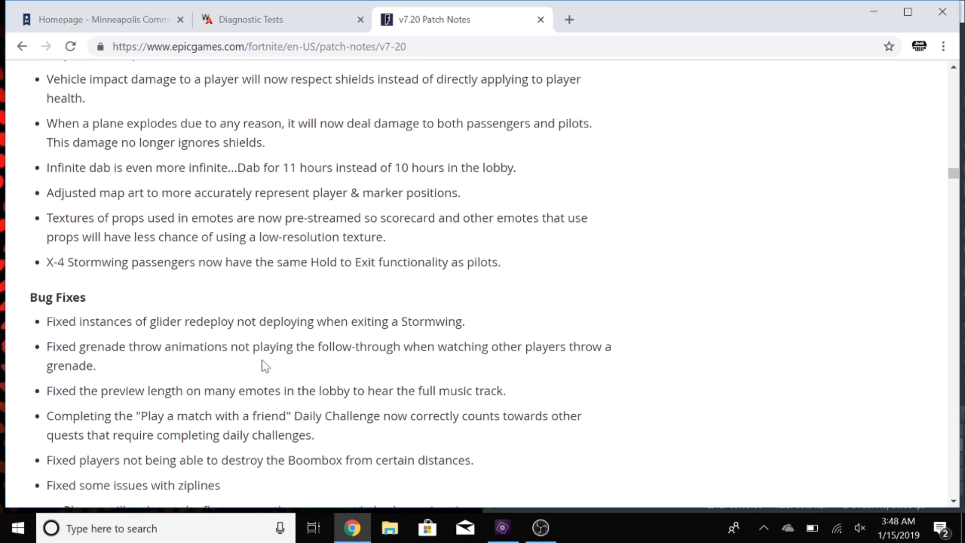
scroll(262, 359, down, 1)
scroll(262, 360, up, 1)
scroll(261, 360, up, 1)
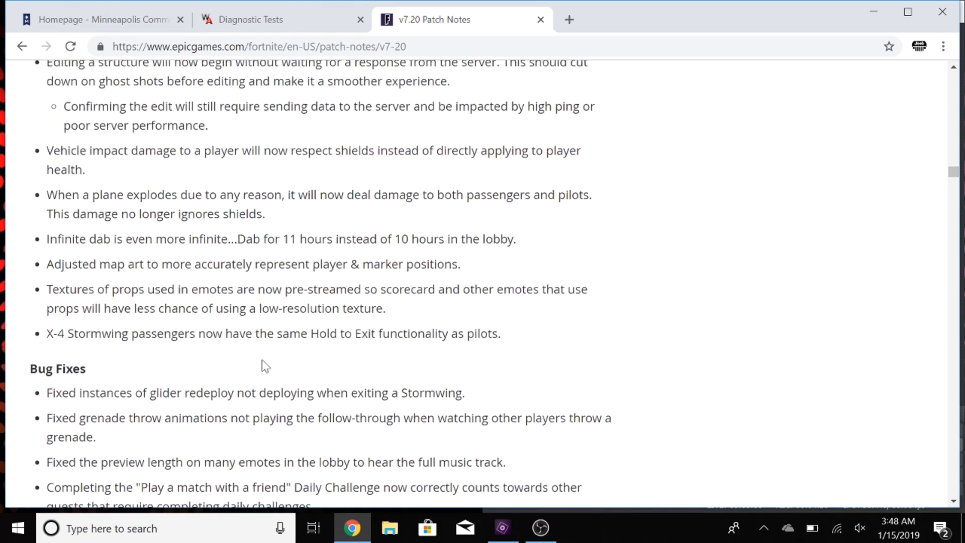
scroll(262, 359, up, 1)
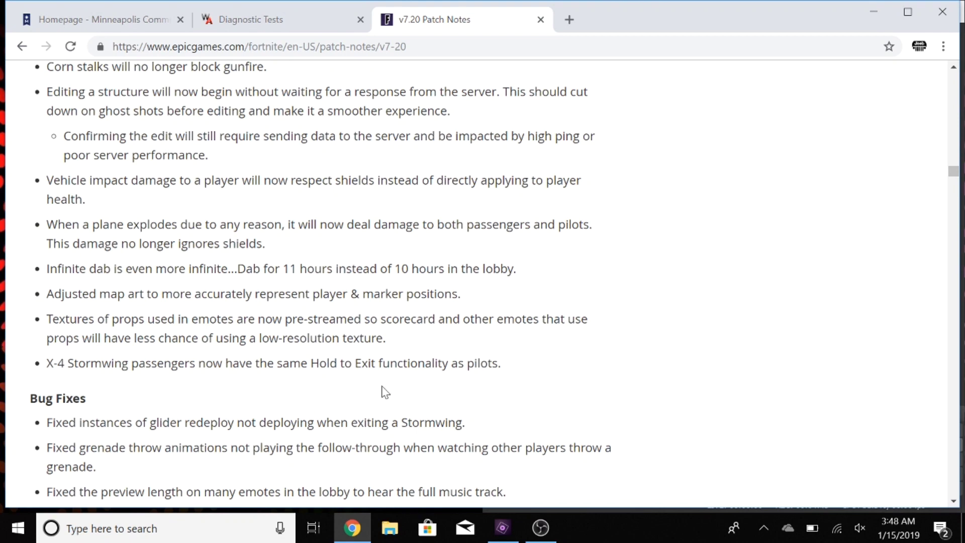
scroll(257, 313, up, 1)
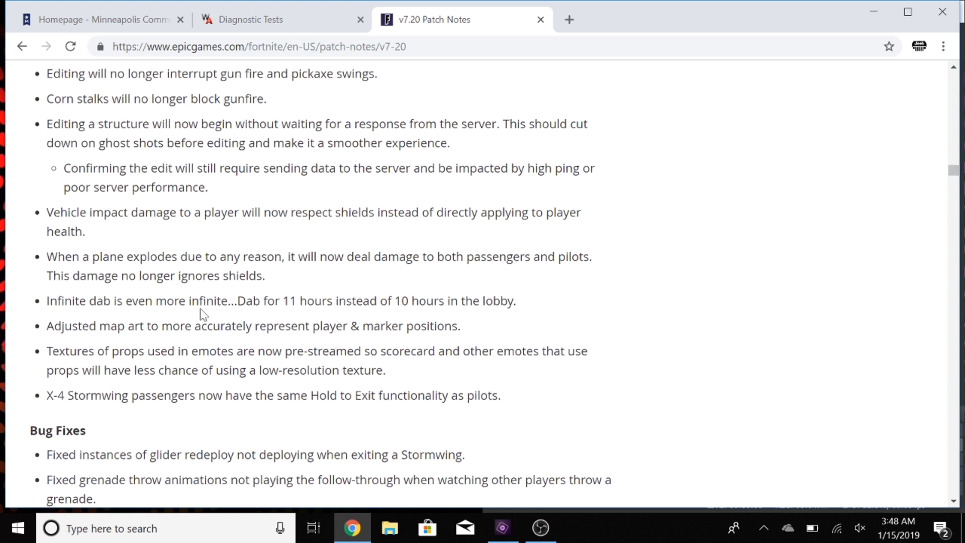
scroll(117, 318, up, 1)
scroll(147, 331, up, 1)
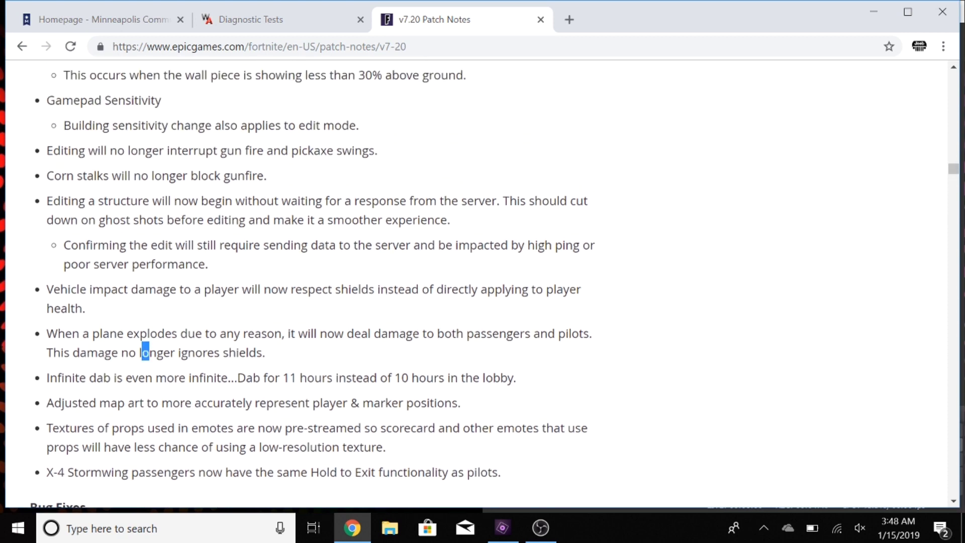
Clear the accidental text selection while scrolling back up the Gameplay notes
click(146, 352)
scroll(218, 218, up, 1)
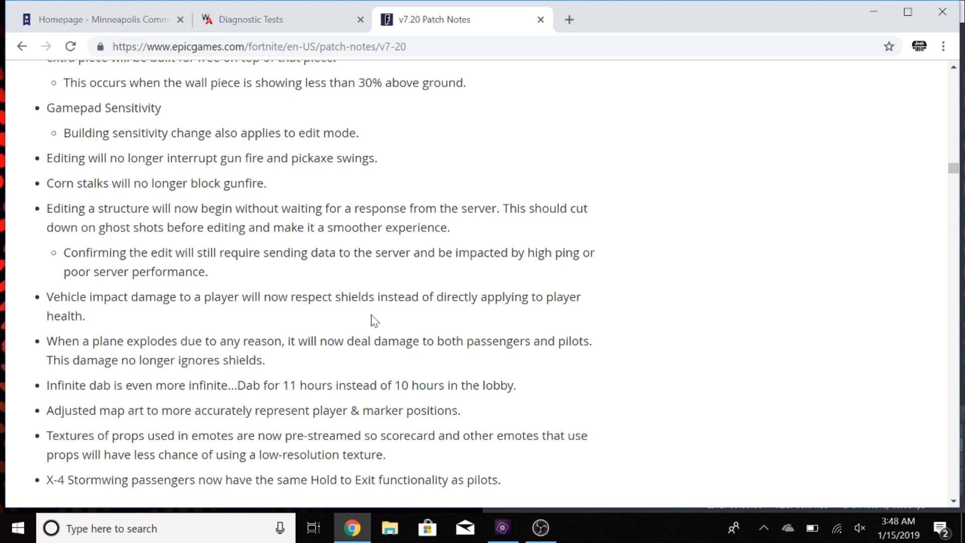
scroll(380, 309, up, 2)
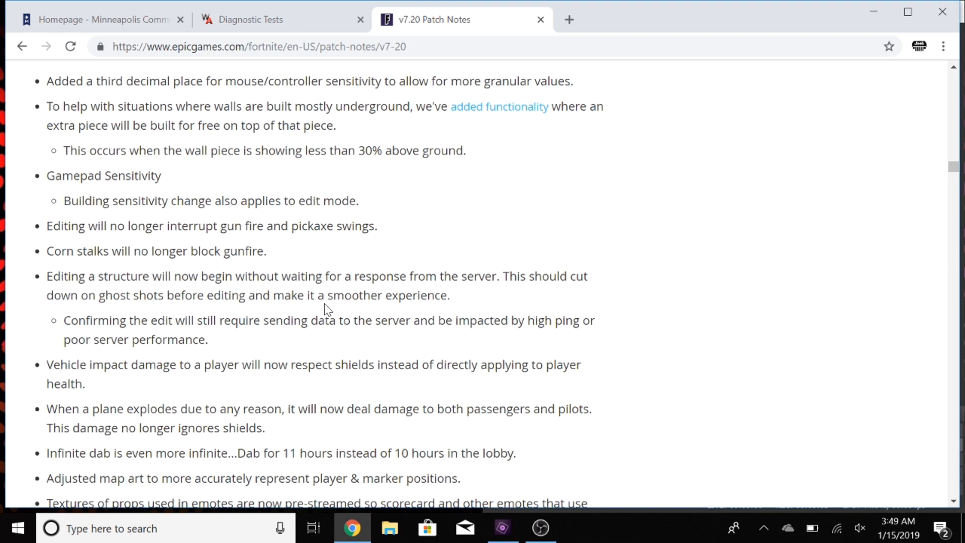
scroll(326, 309, up, 1)
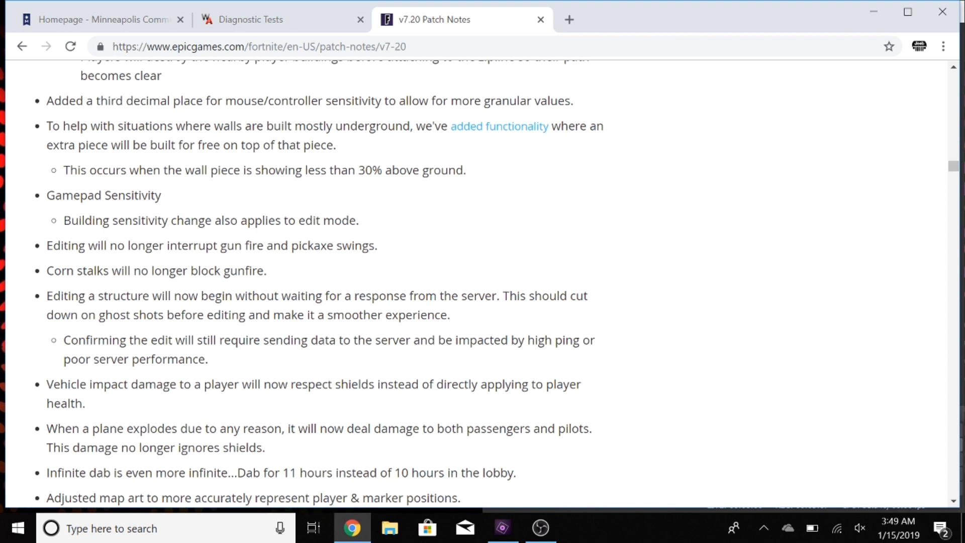
scroll(399, 379, up, 2)
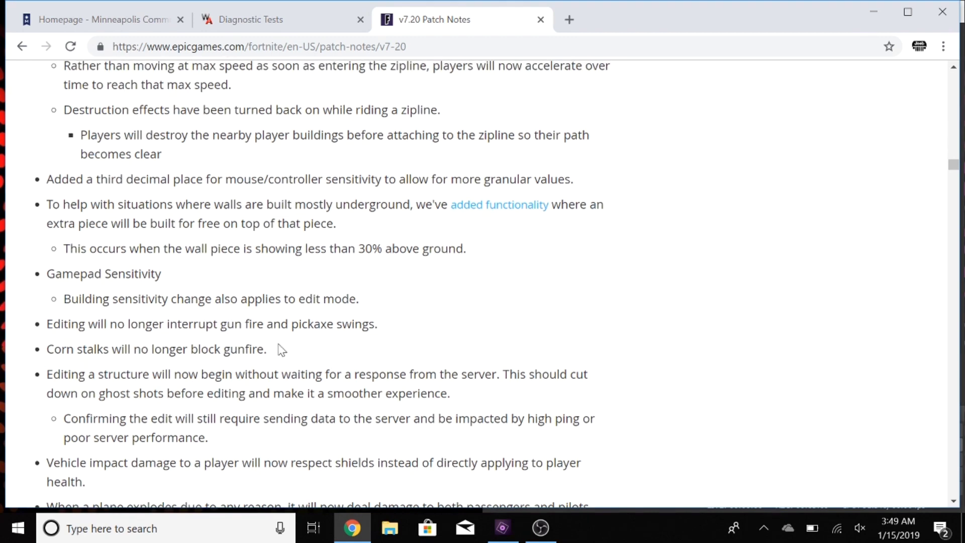
scroll(265, 275, up, 1)
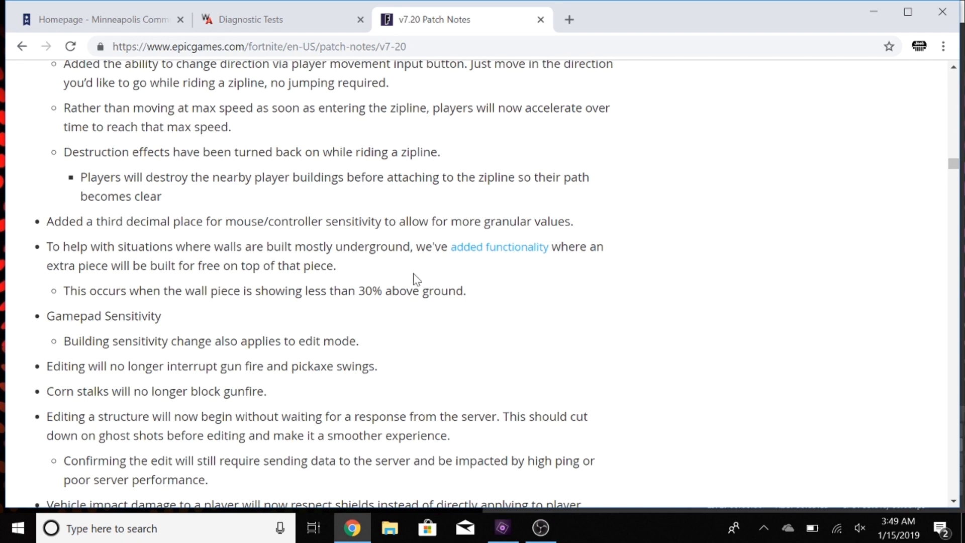
scroll(264, 275, up, 2)
scroll(264, 275, up, 1)
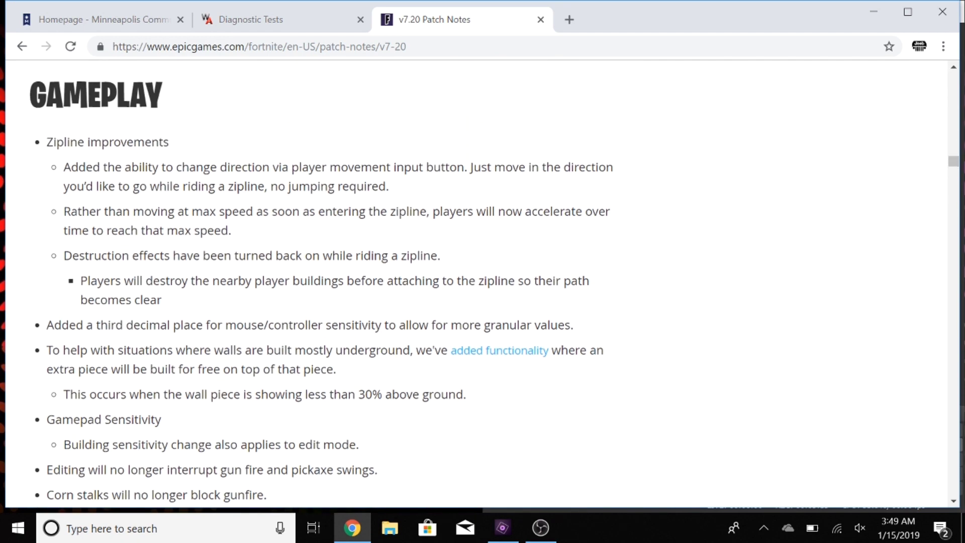
scroll(265, 275, up, 2)
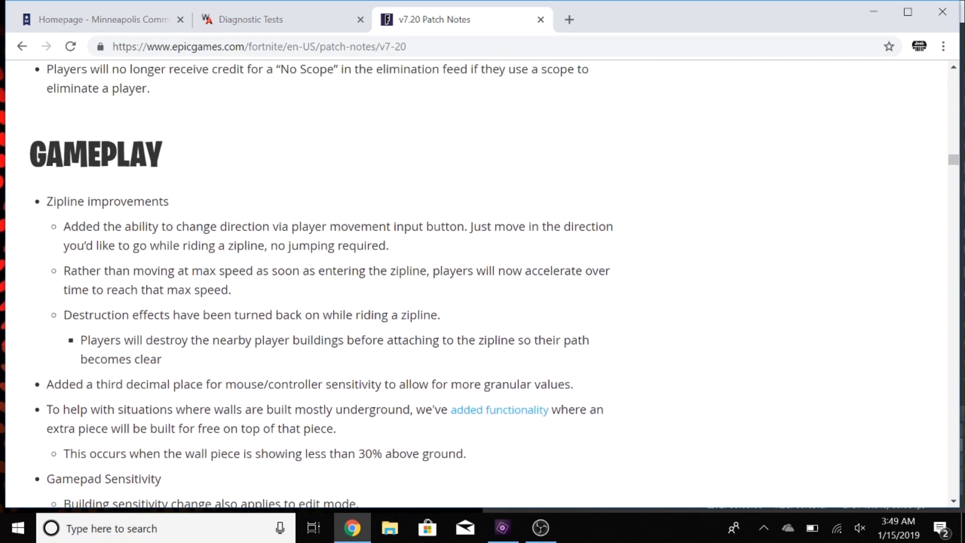
scroll(295, 276, down, 1)
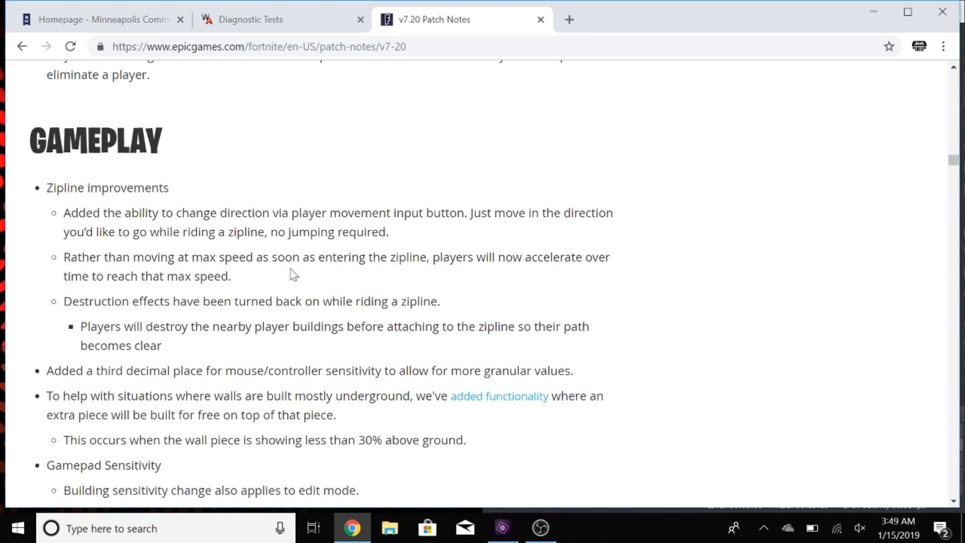
scroll(294, 276, down, 1)
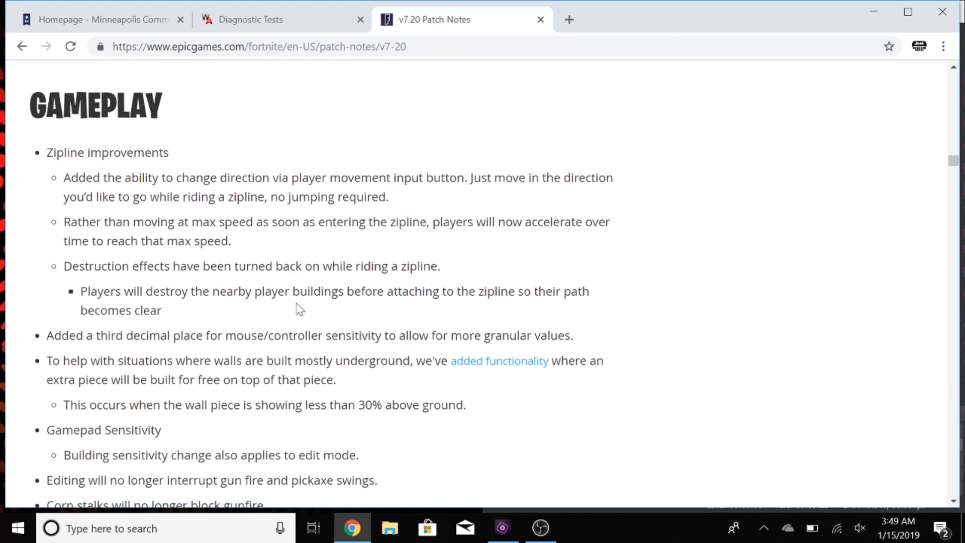
scroll(494, 346, down, 2)
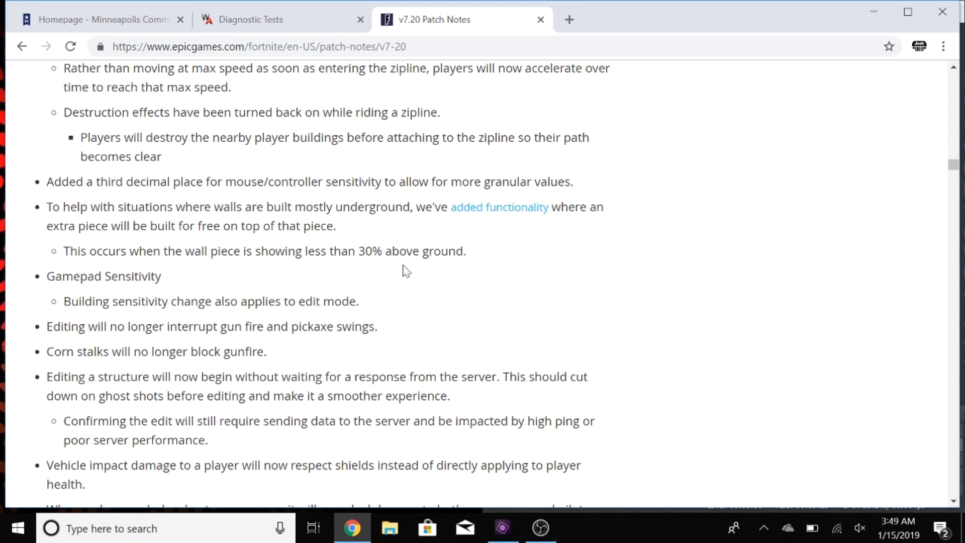
scroll(405, 270, down, 3)
scroll(405, 270, down, 4)
scroll(404, 271, down, 4)
scroll(405, 271, down, 4)
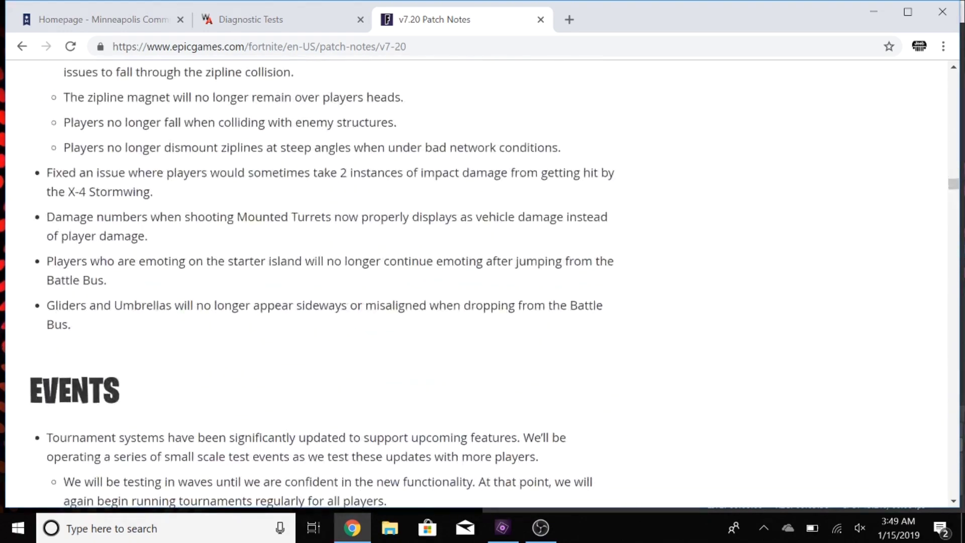
scroll(405, 270, down, 3)
scroll(405, 271, down, 1)
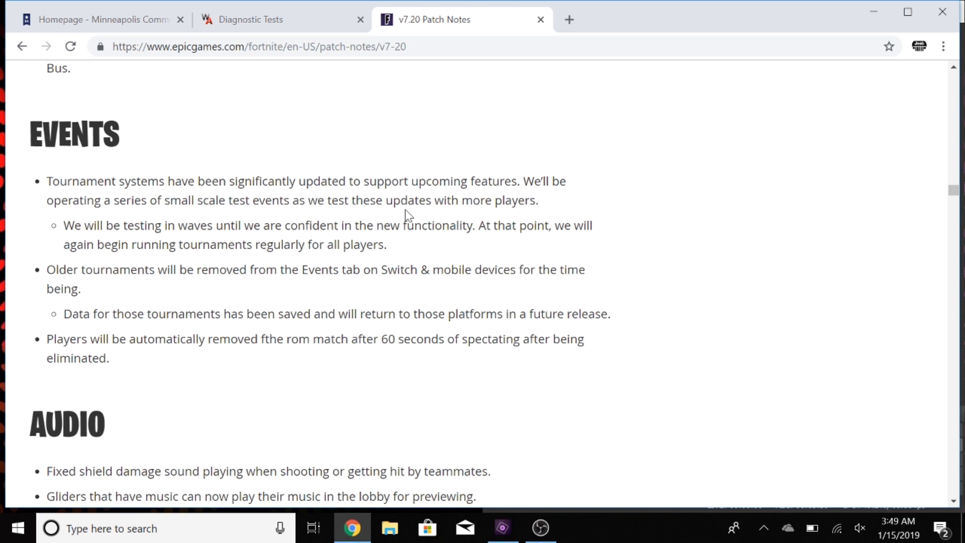
scroll(405, 209, down, 1)
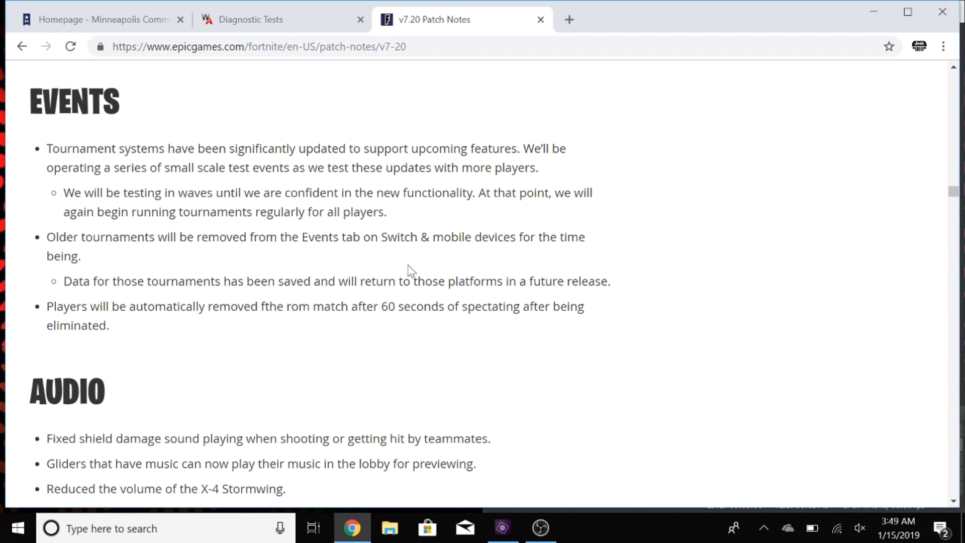
scroll(351, 366, down, 1)
scroll(317, 304, down, 3)
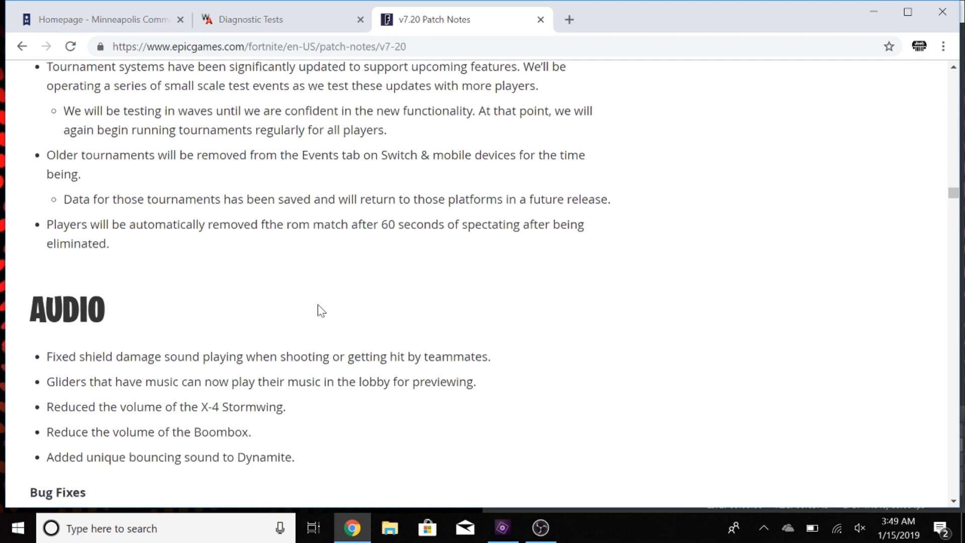
scroll(318, 304, down, 3)
scroll(318, 304, down, 3)
scroll(317, 304, down, 3)
scroll(318, 304, down, 4)
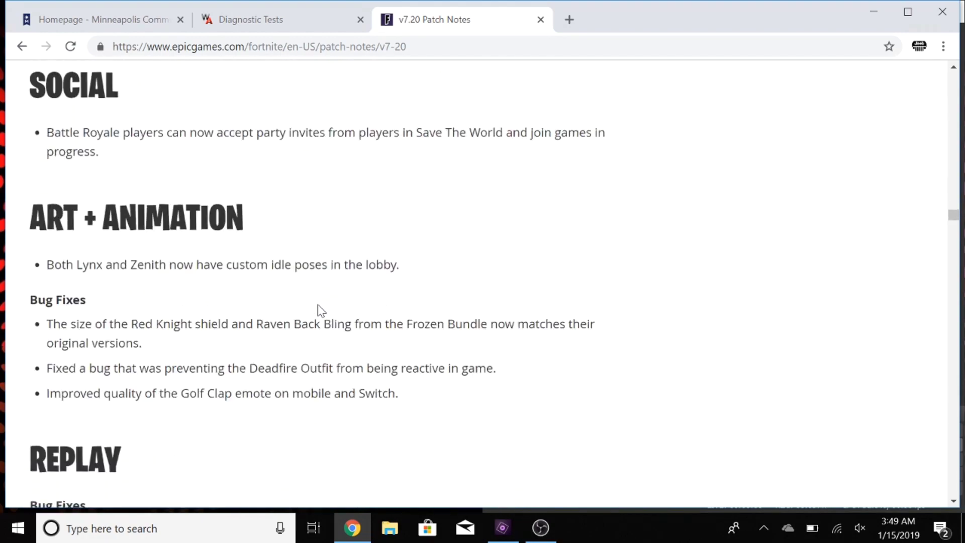
scroll(317, 304, down, 4)
scroll(318, 304, down, 4)
scroll(318, 304, down, 3)
scroll(317, 308, down, 4)
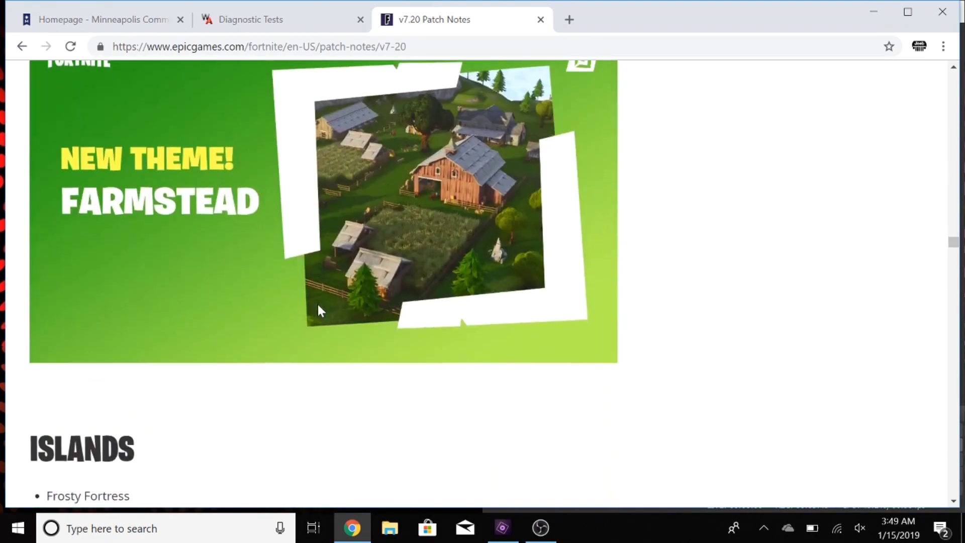
scroll(317, 308, down, 4)
scroll(317, 308, down, 4)
scroll(317, 308, down, 4)
scroll(317, 307, down, 4)
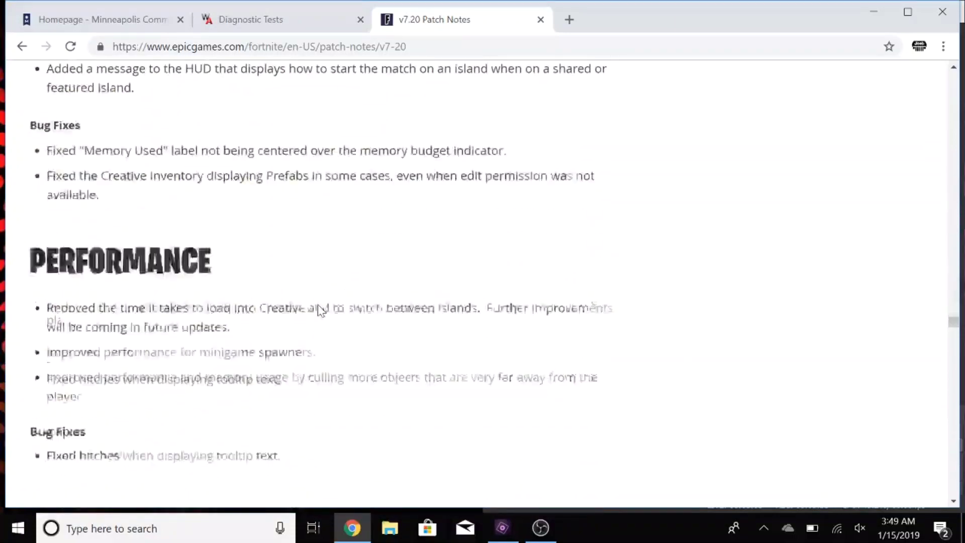
scroll(317, 307, down, 4)
scroll(318, 307, down, 3)
scroll(318, 308, up, 2)
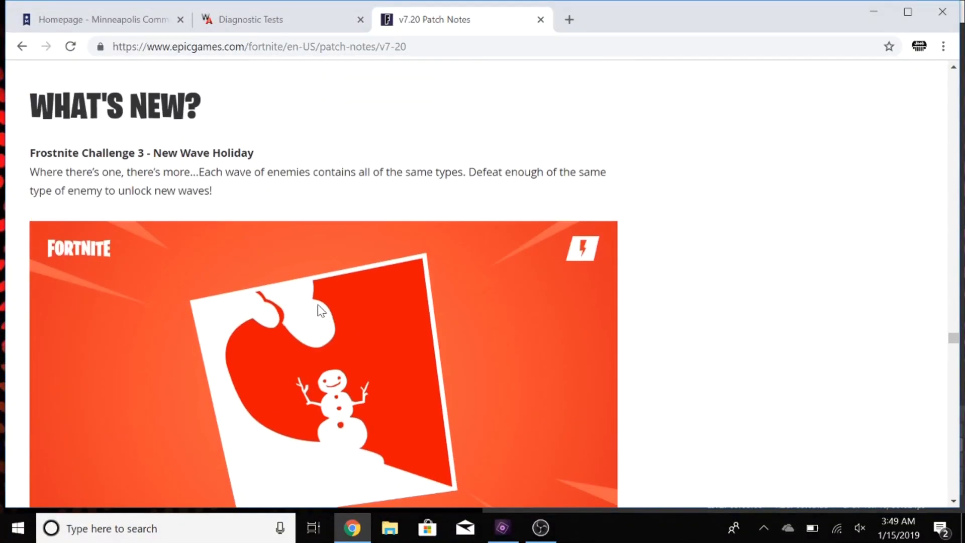
scroll(317, 307, down, 3)
scroll(317, 308, down, 3)
scroll(317, 308, down, 1)
scroll(317, 308, down, 4)
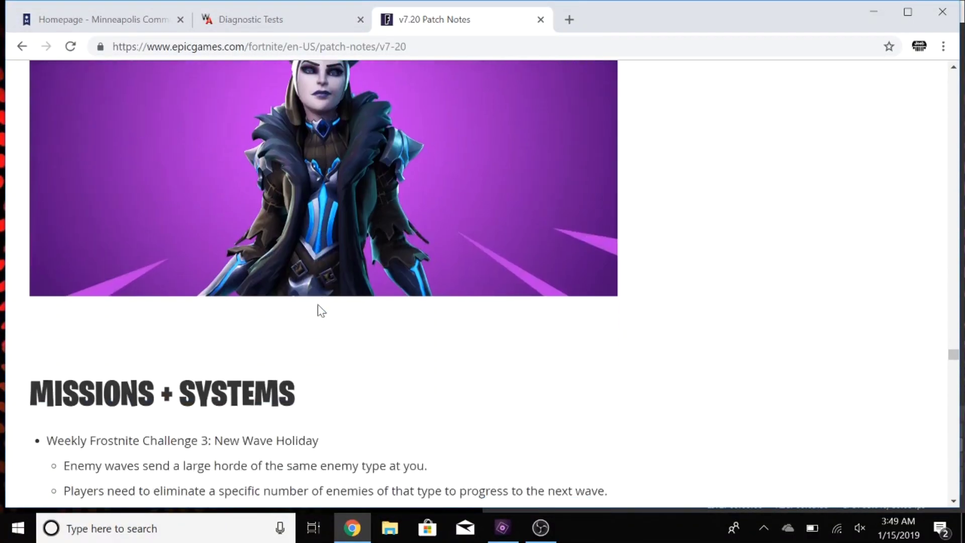
scroll(317, 307, up, 5)
scroll(318, 308, up, 5)
scroll(318, 308, up, 4)
scroll(317, 308, up, 4)
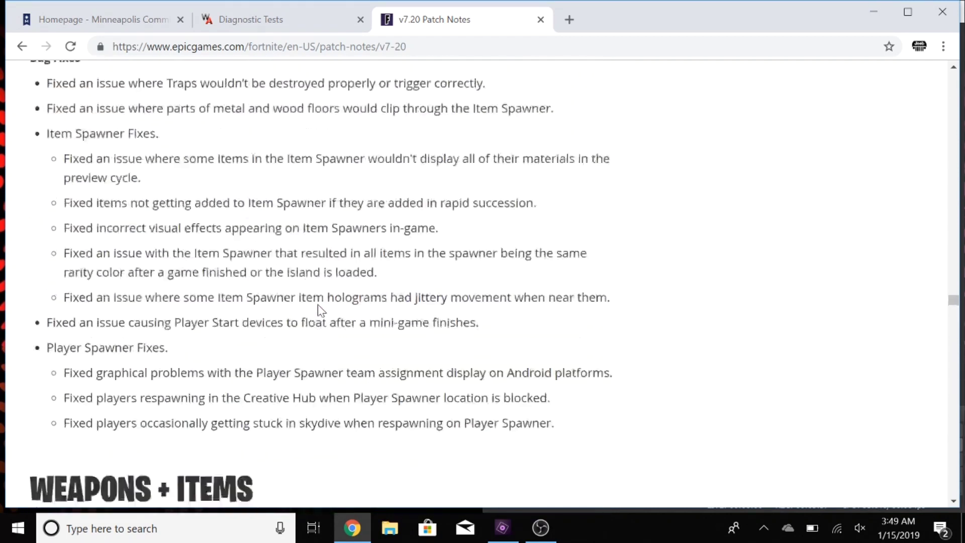
scroll(317, 307, up, 5)
scroll(317, 308, up, 5)
scroll(318, 308, up, 3)
scroll(317, 309, up, 5)
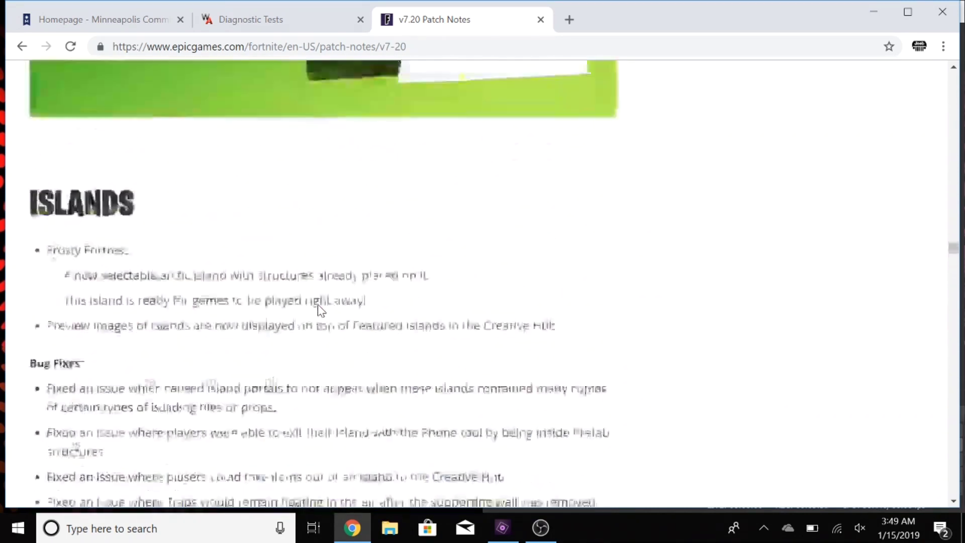
scroll(318, 308, up, 5)
scroll(317, 308, up, 5)
scroll(318, 308, up, 5)
scroll(317, 308, up, 5)
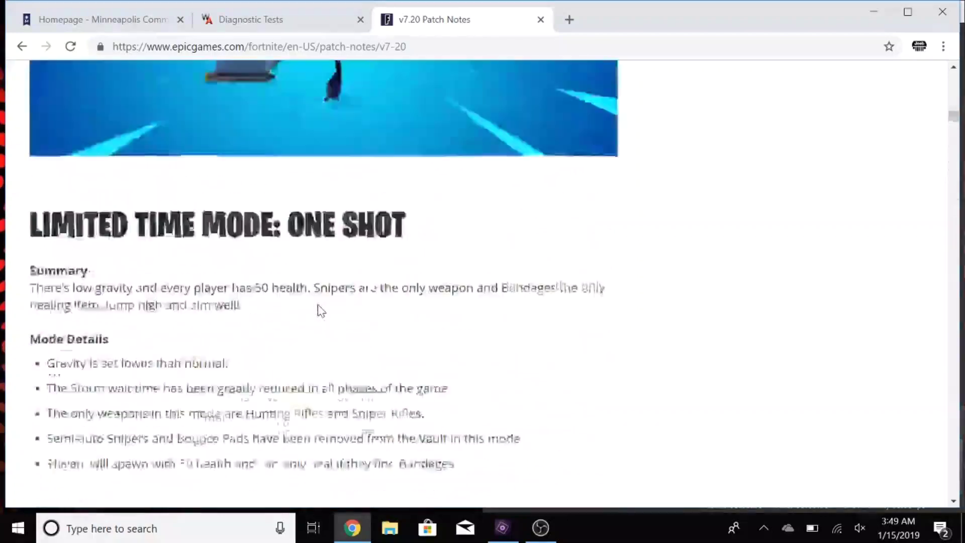
scroll(317, 308, up, 5)
scroll(486, 396, up, 2)
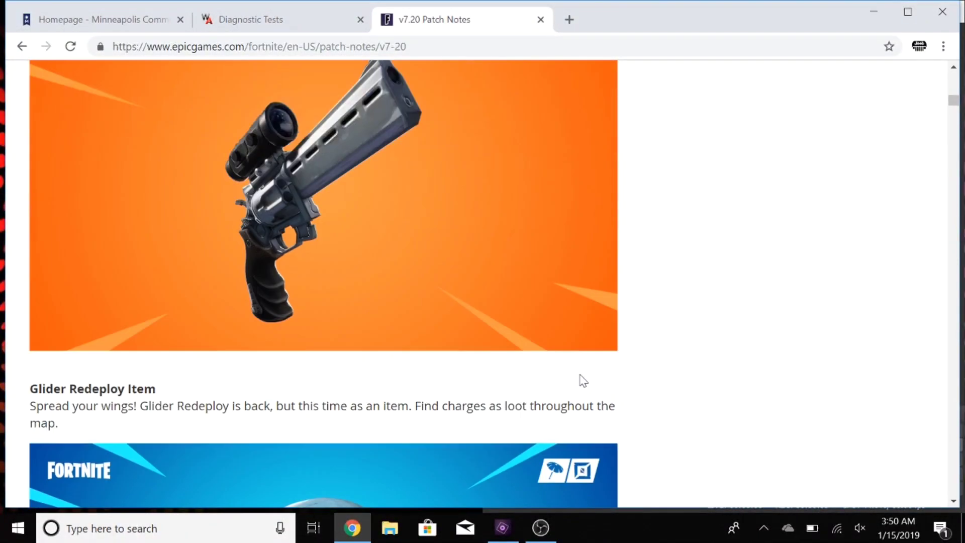
scroll(582, 380, up, 10)
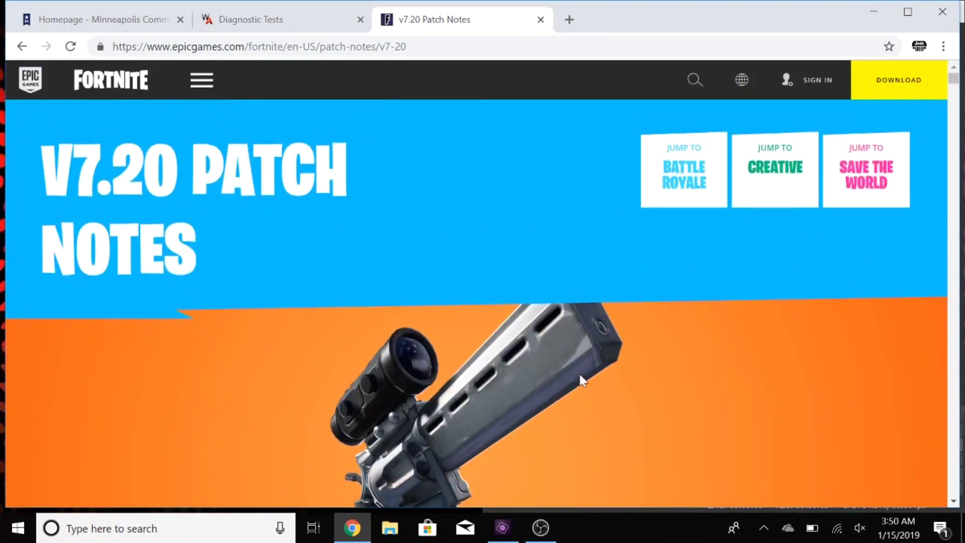